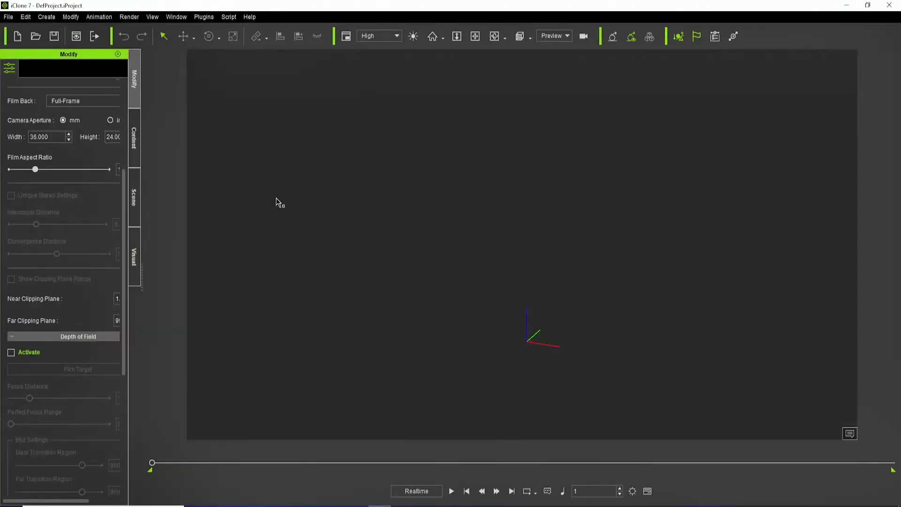
- Start a new project, load the LISA MONEY dance cover MP4 as the viewport's background video, and play it
click(17, 37)
click(264, 505)
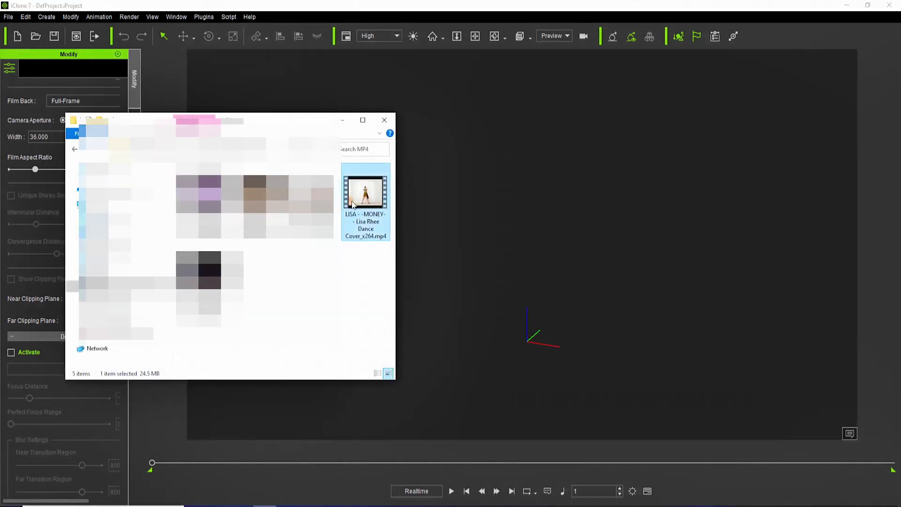
drag(363, 201, 459, 204)
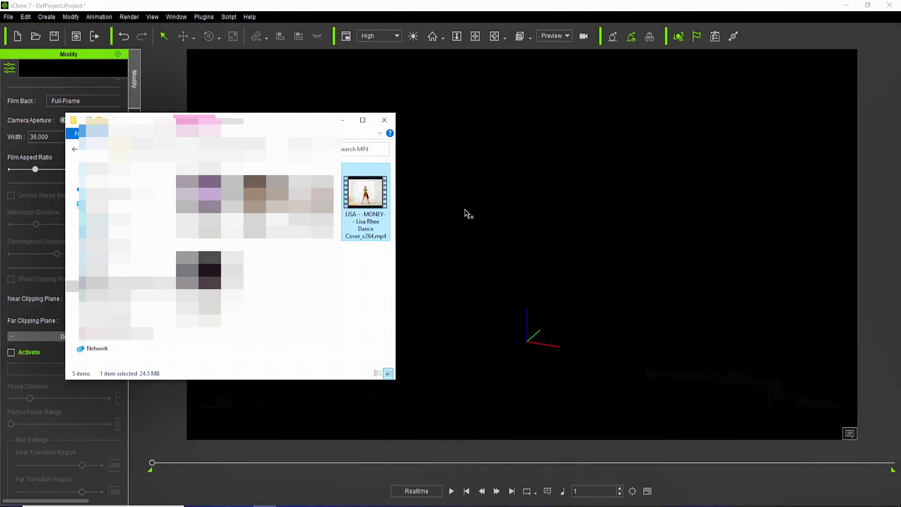
click(448, 489)
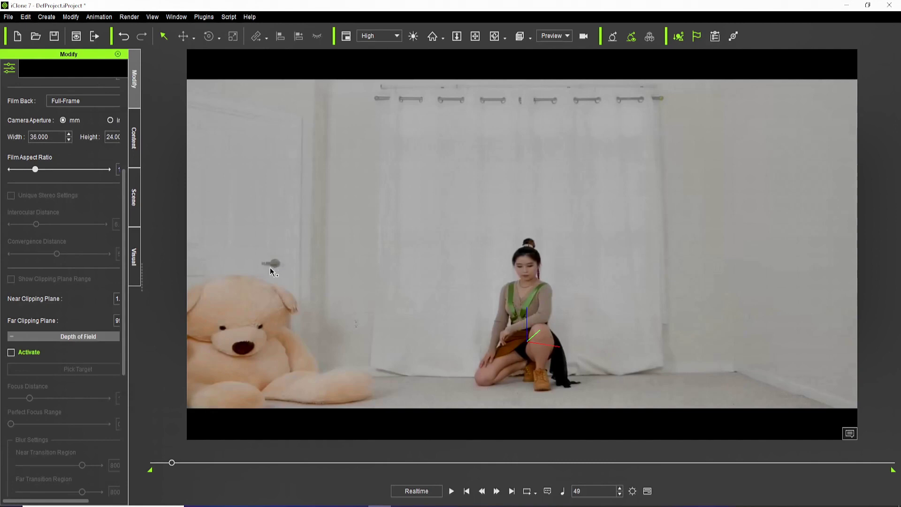
- Add the "Koroko no glass" avatar from the actor content library to the scene
click(139, 160)
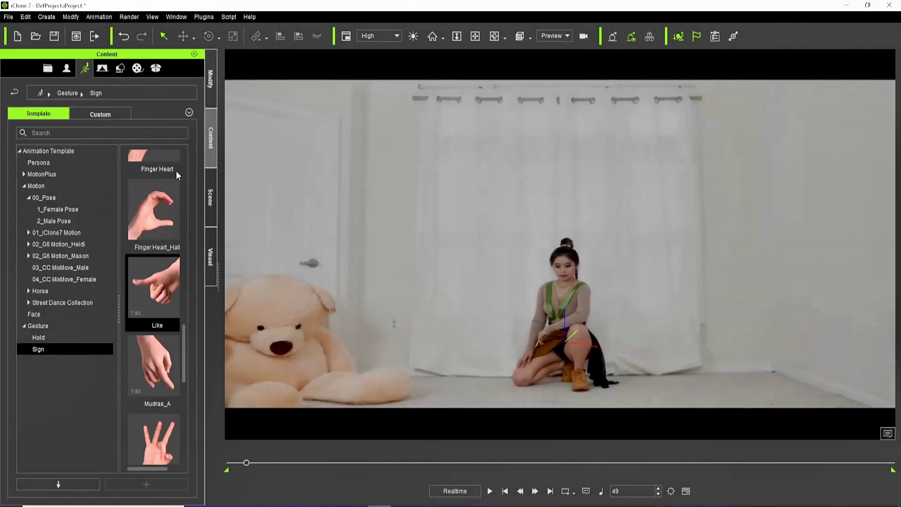
click(67, 69)
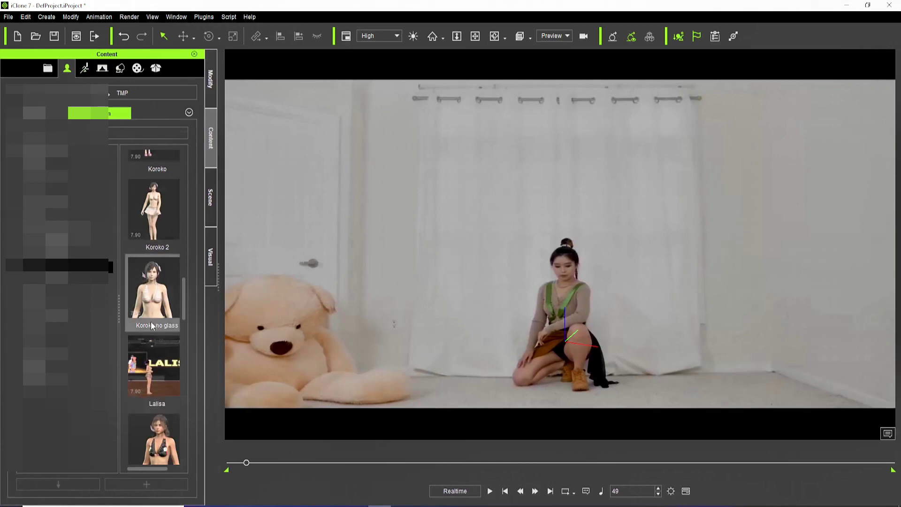
double_click(155, 292)
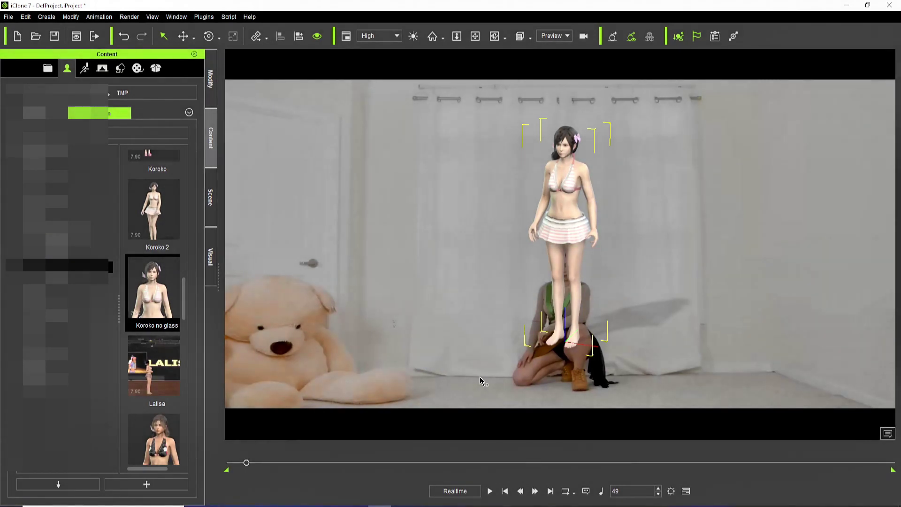
- Show the ground grid beneath the avatar and hide it again
key(ctrl+g)
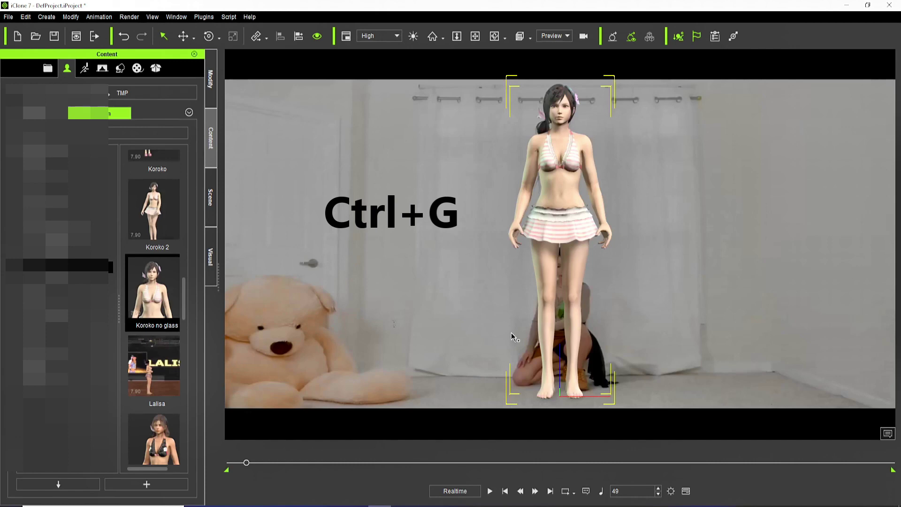
key(ctrl+g)
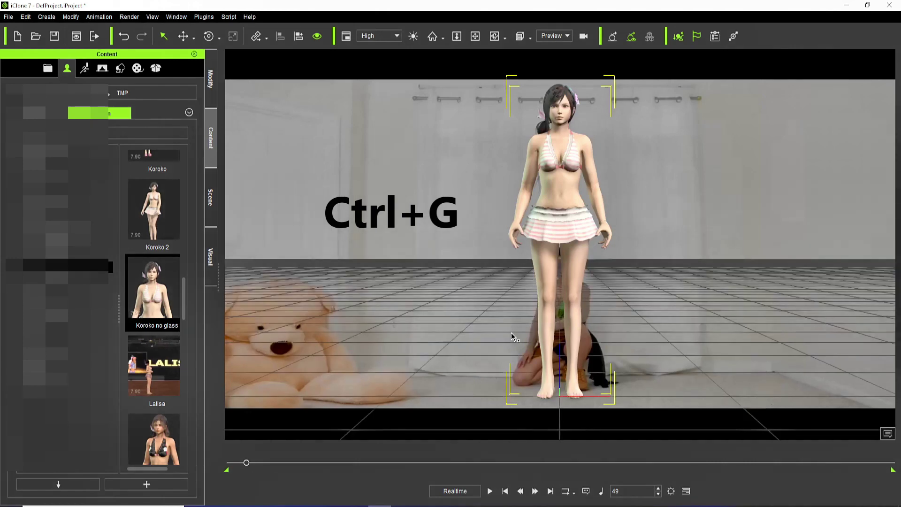
key(ctrl+g)
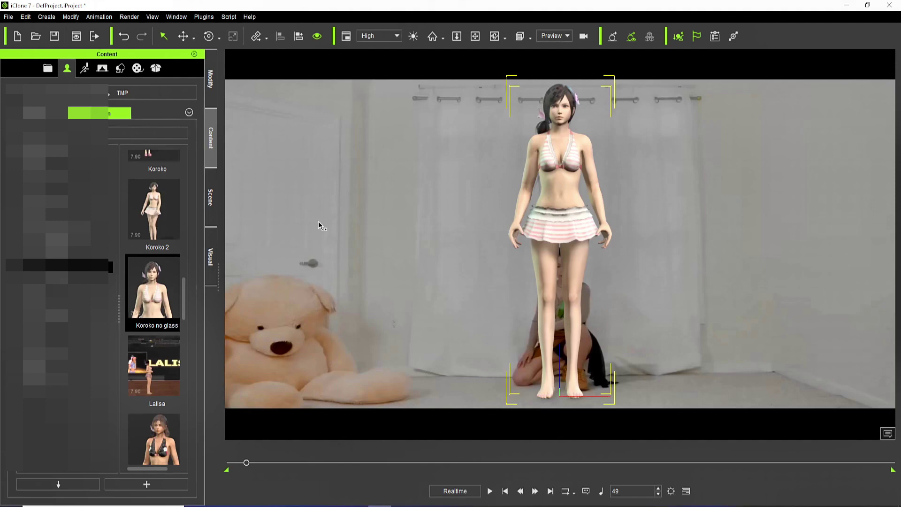
- Enable Foot Contact in the avatar's settings
click(211, 79)
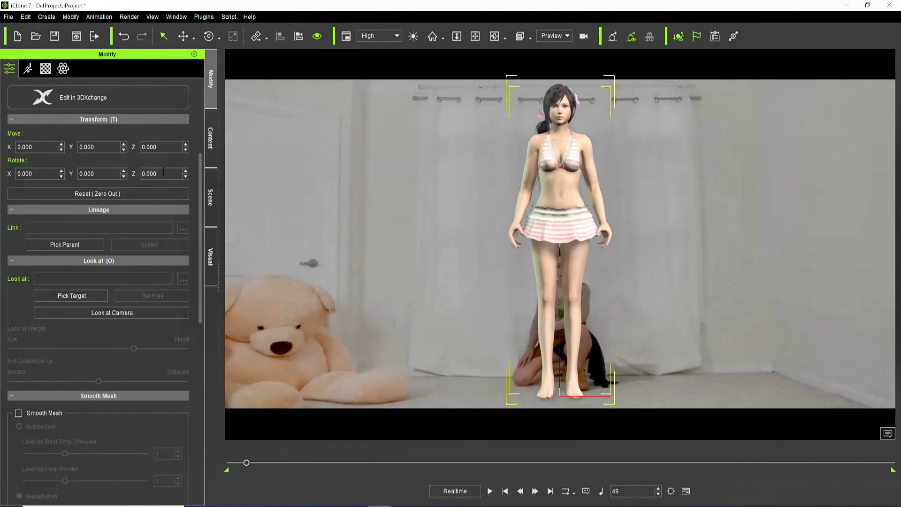
scroll(155, 202, up, 5)
click(10, 125)
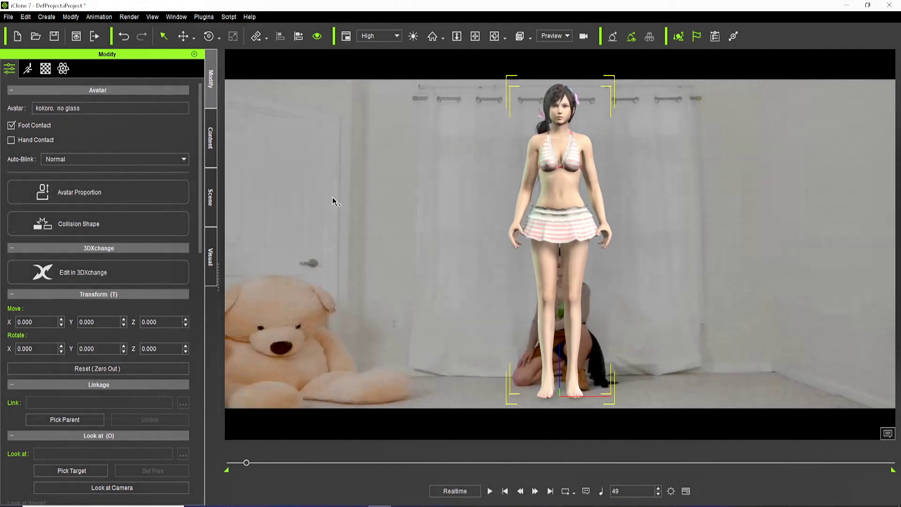
- Set the project's total frames to 12500
click(670, 491)
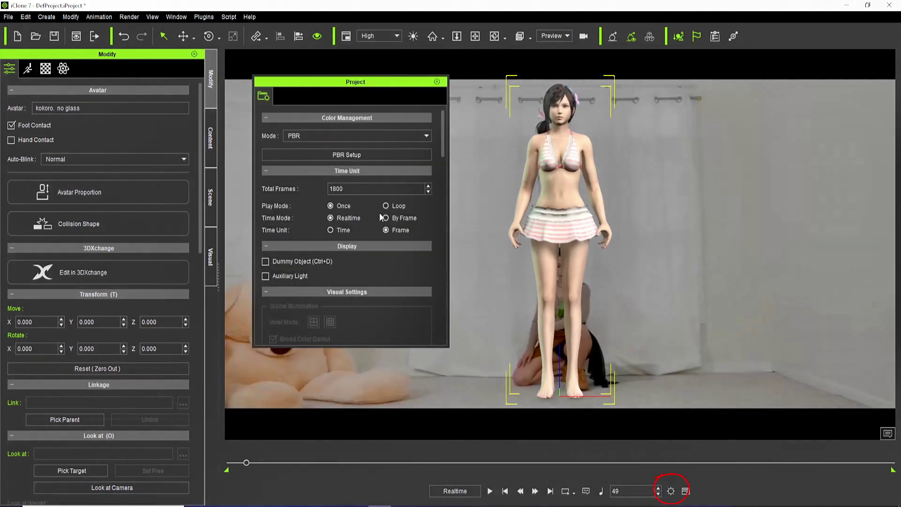
double_click(356, 189)
text(12500)
key(Return)
drag(325, 470, 372, 473)
click(436, 82)
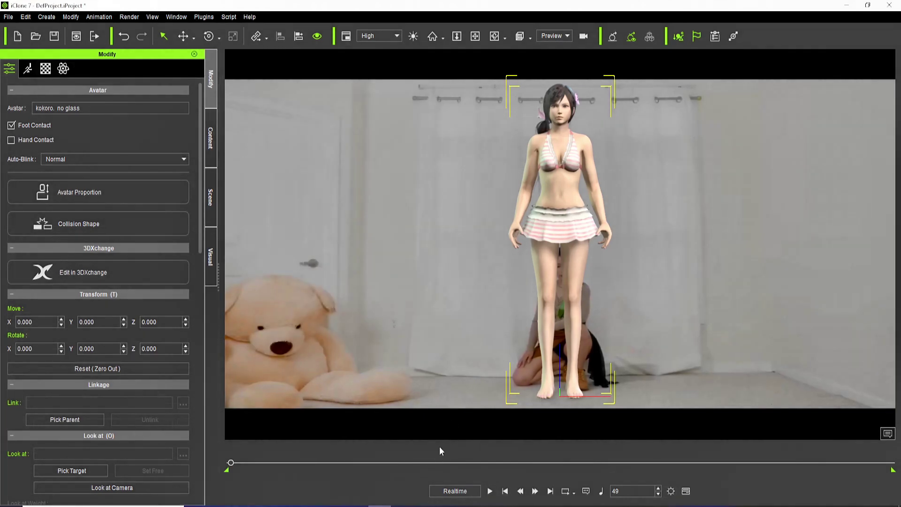
- Open the Timeline and display the tracks of the selected avatar
key(F3)
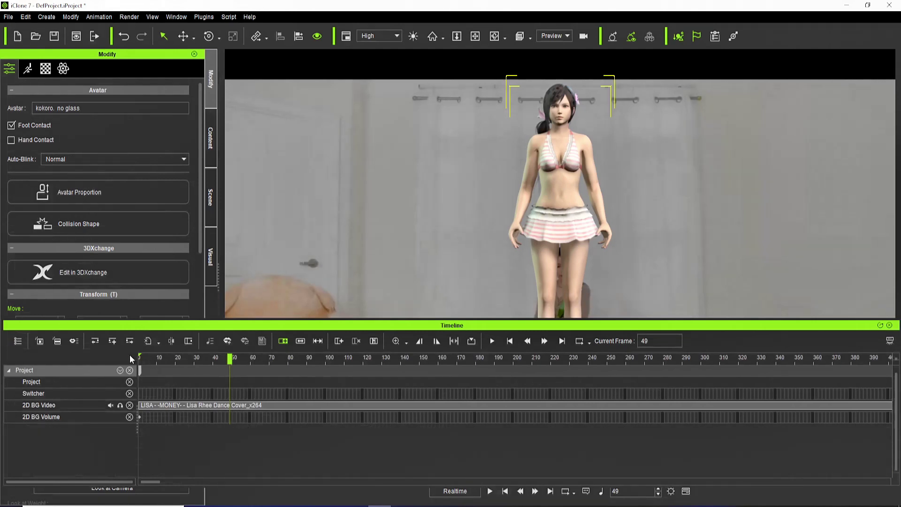
click(41, 347)
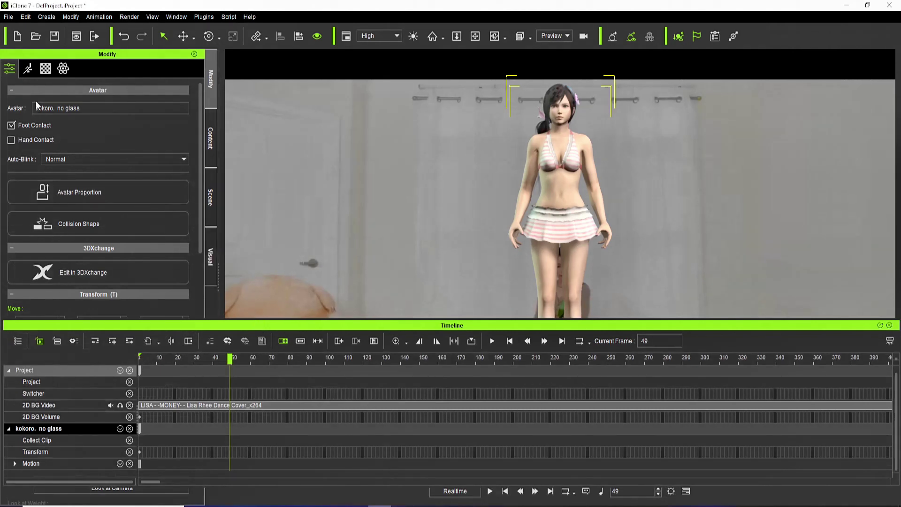
- Open Edit Motion Layer for the avatar and set the bone display opacity to 0
click(27, 70)
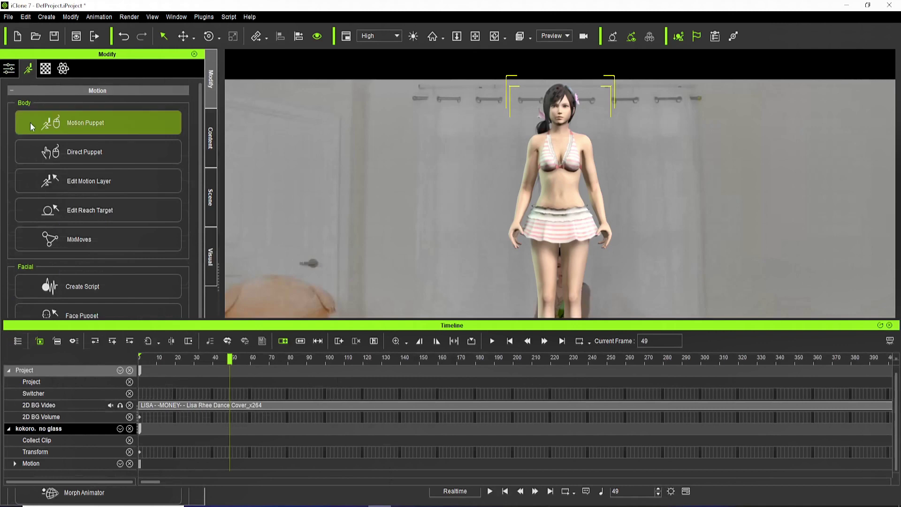
click(94, 182)
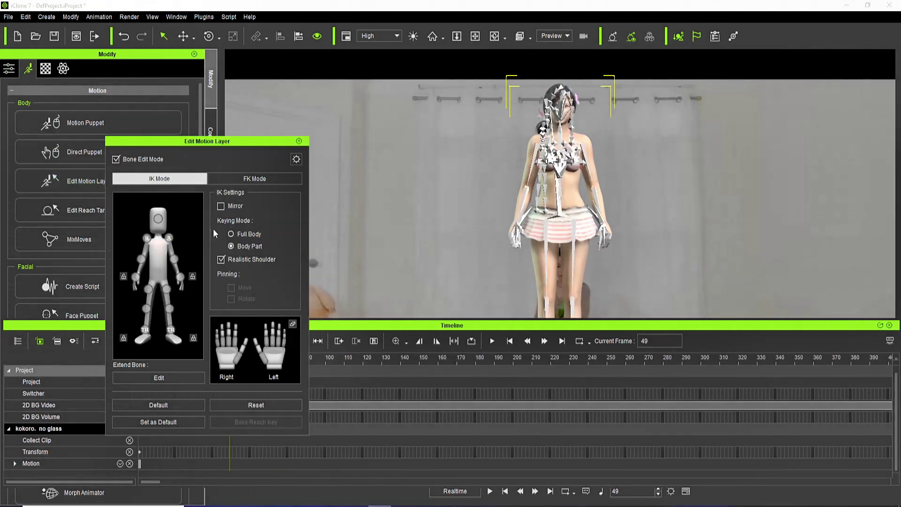
click(297, 159)
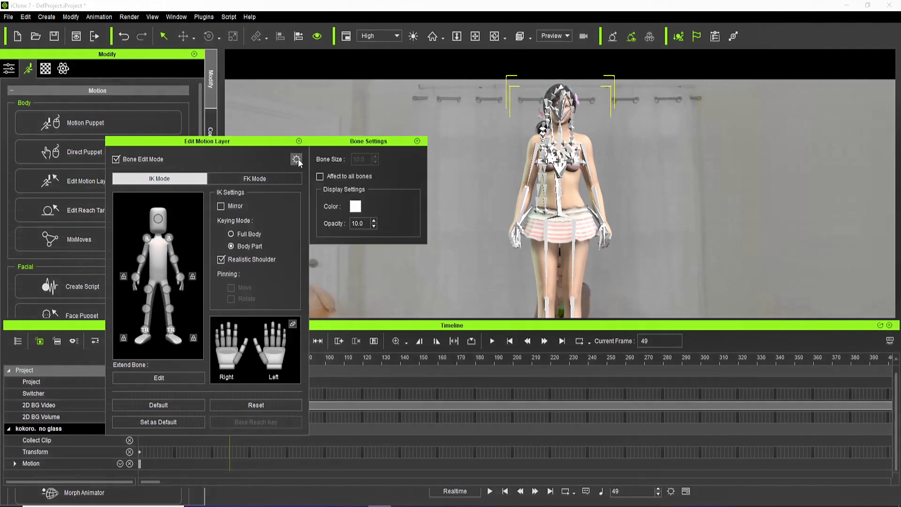
drag(362, 224, 340, 221)
text(0)
key(Return)
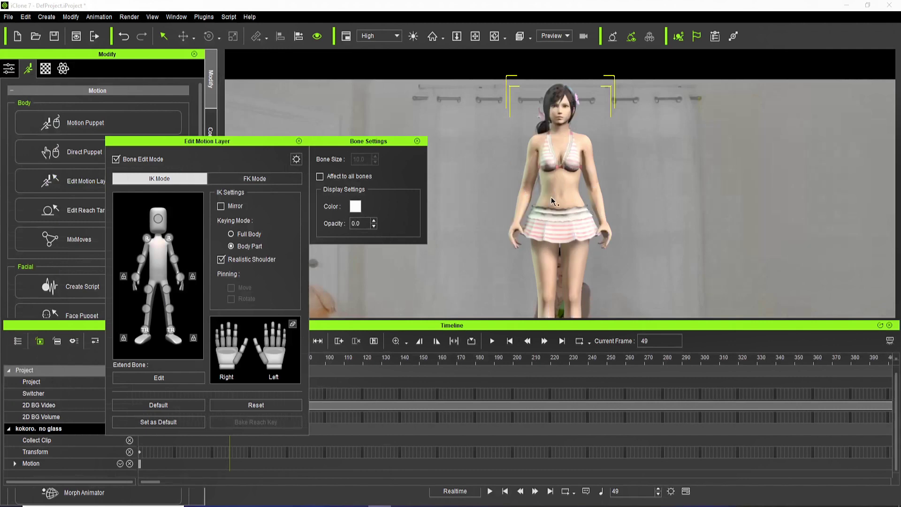
click(417, 140)
- Move the Edit Motion Layer window and the Timeline clear of the avatar, and hide the Project tracks
drag(252, 144, 158, 81)
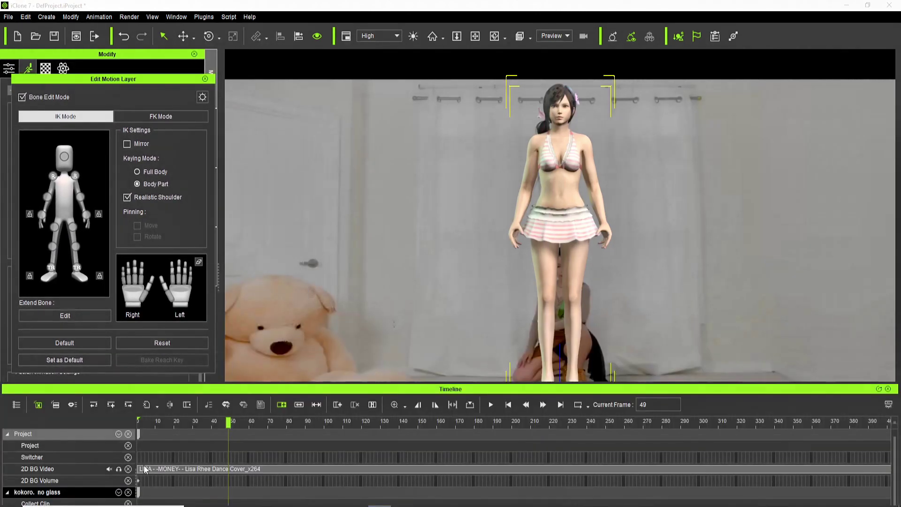
click(128, 434)
drag(316, 391, 314, 420)
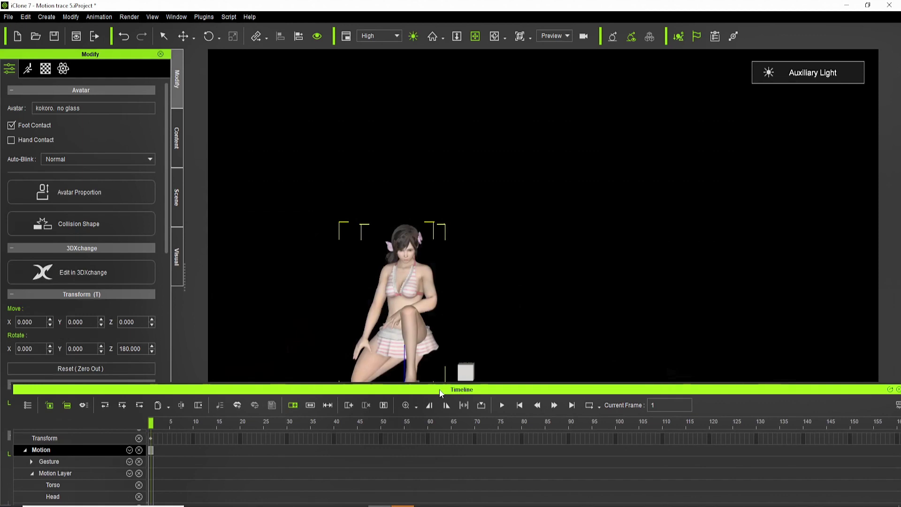
- Play the reference video beside the kneeling avatar and stop at frame 216, where the dancer raises her forearm
scroll(345, 454, down, 10)
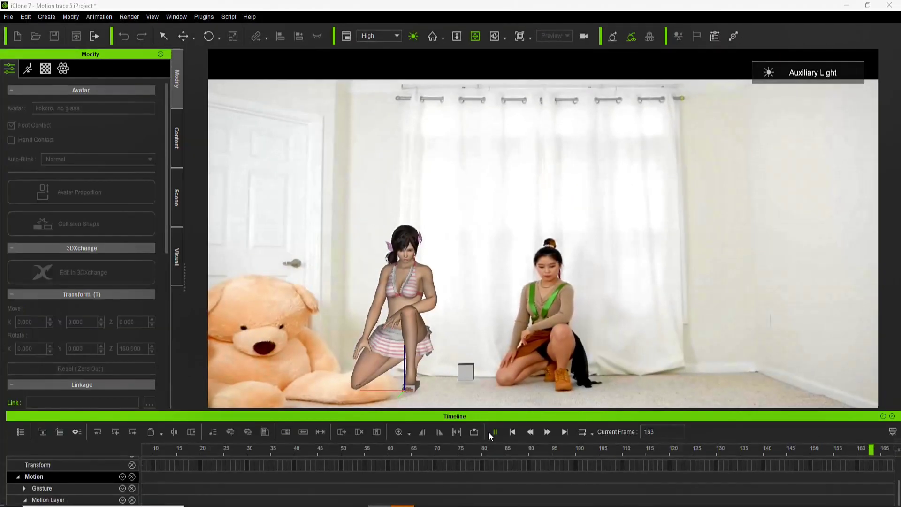
click(488, 432)
drag(489, 421, 502, 392)
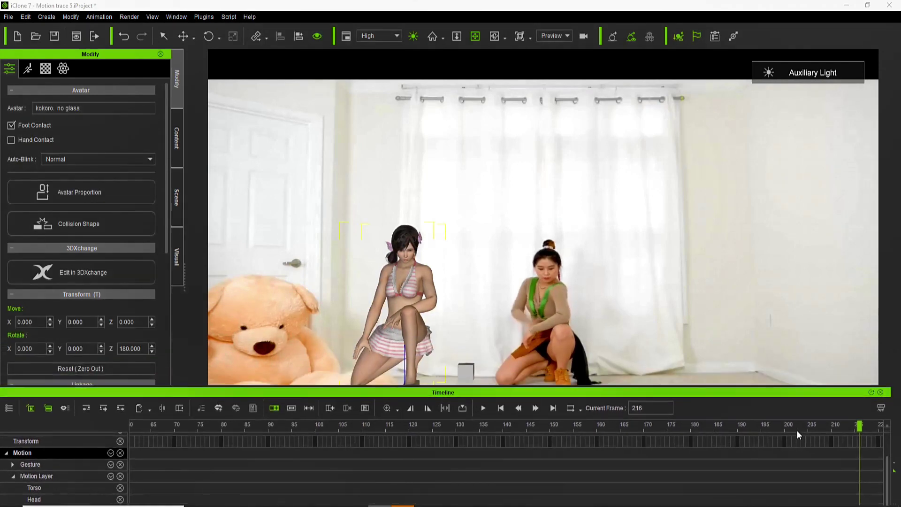
mouse_move(859, 427)
mouse_down()
mouse_move(804, 436)
mouse_move(860, 437)
mouse_up()
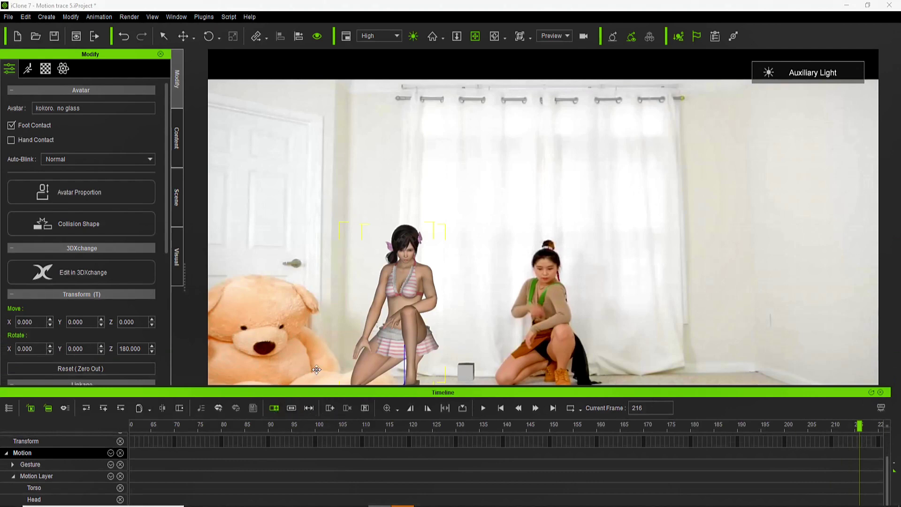
- Rotate the avatar's right forearm upward at frame 216 in Edit Motion Layer, matching the dancer's raised arm
click(28, 69)
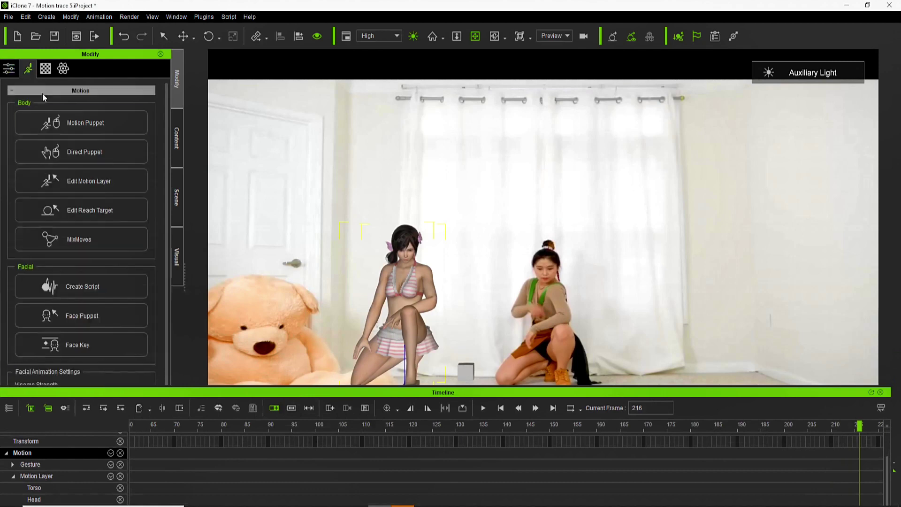
click(81, 181)
click(40, 214)
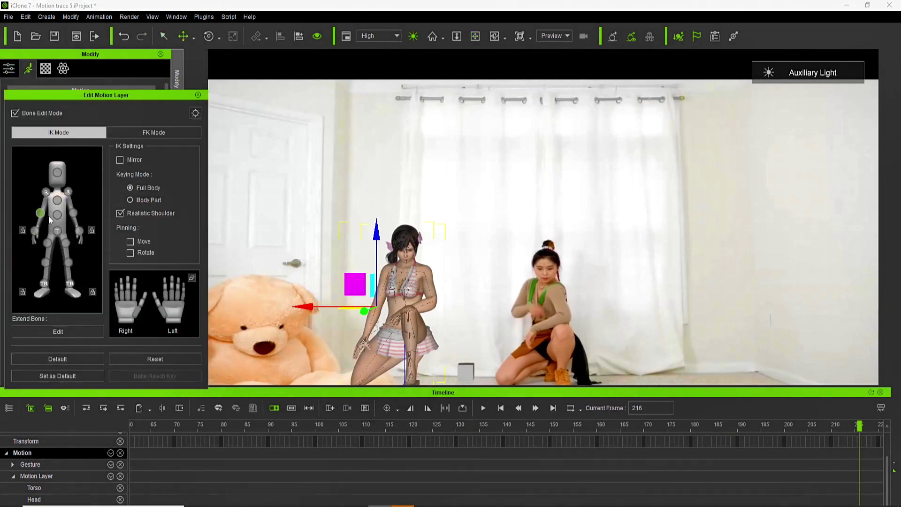
click(209, 36)
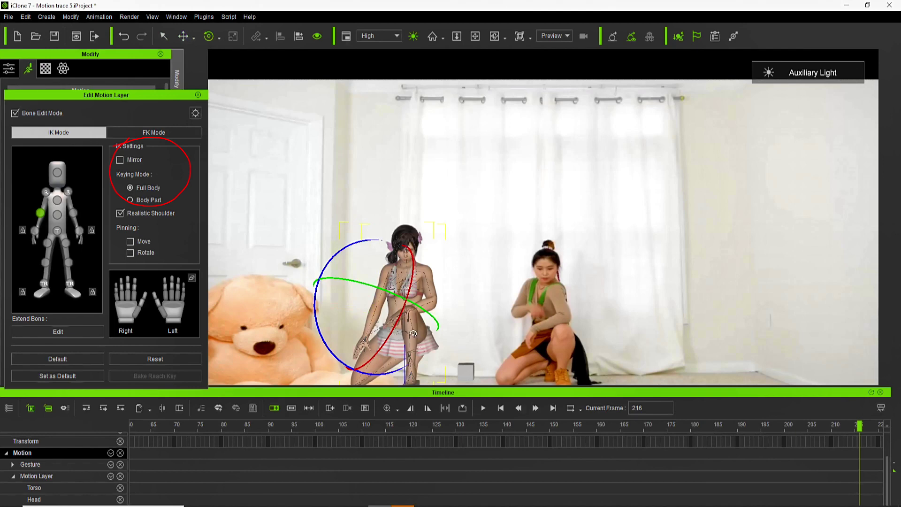
drag(391, 336, 404, 290)
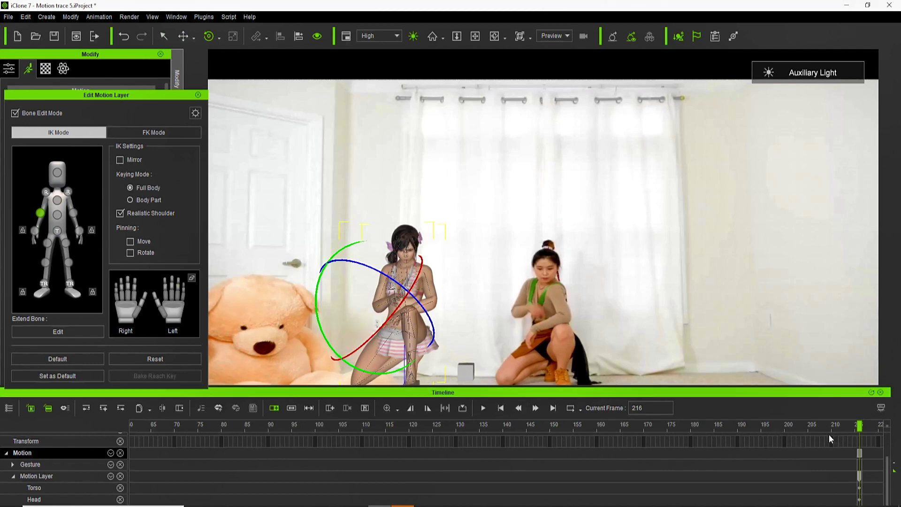
- Find the frame where the dancer's arm starts moving and rotate the avatar's right forearm back down at frame 199
drag(859, 427, 235, 464)
drag(185, 471, 185, 471)
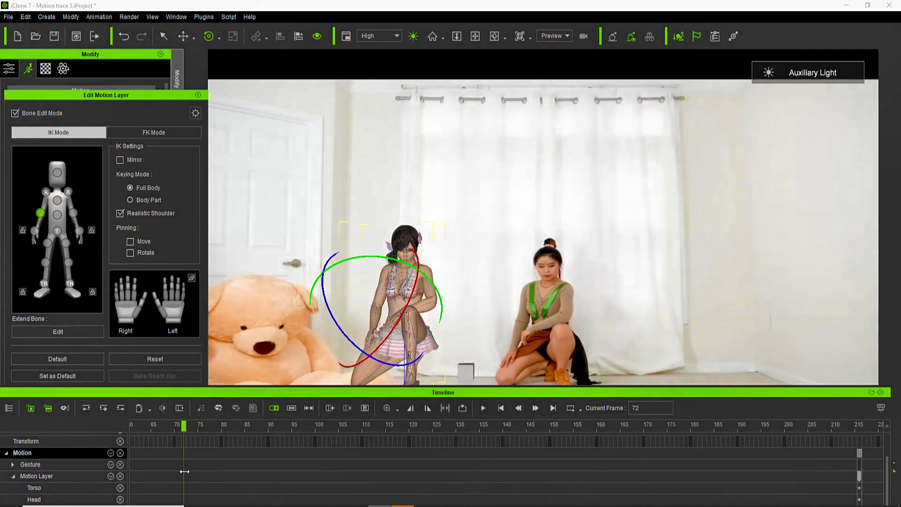
drag(183, 429, 780, 459)
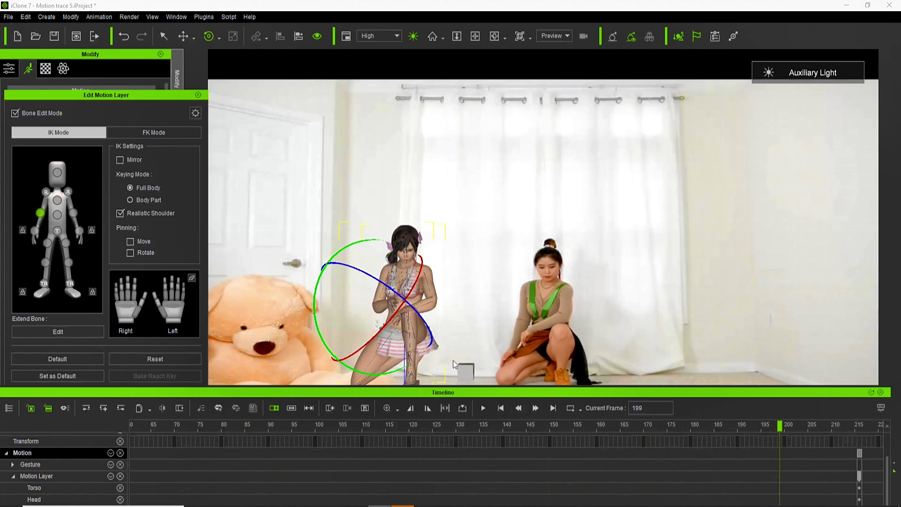
drag(382, 324, 343, 355)
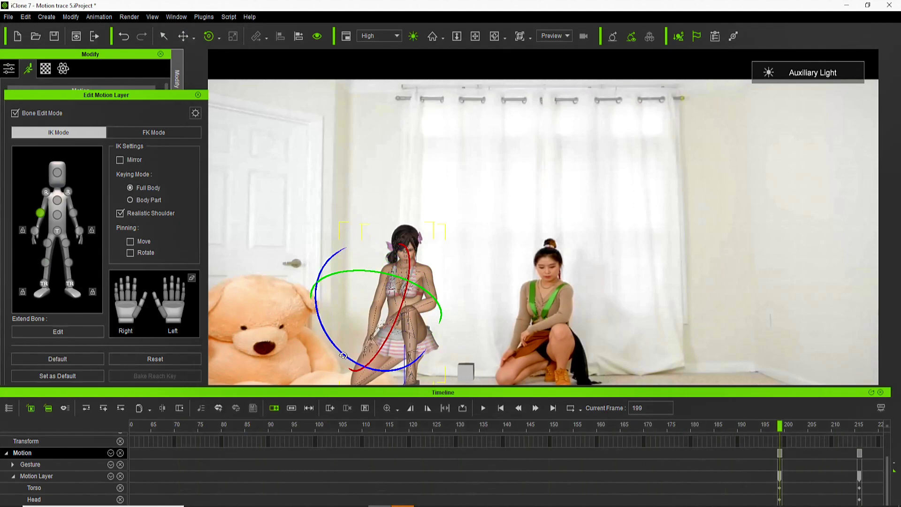
- Review the forearm motion after frame 199 by scrubbing and playback, and locate the dancer's next arm pose at frame 225
drag(780, 428, 826, 447)
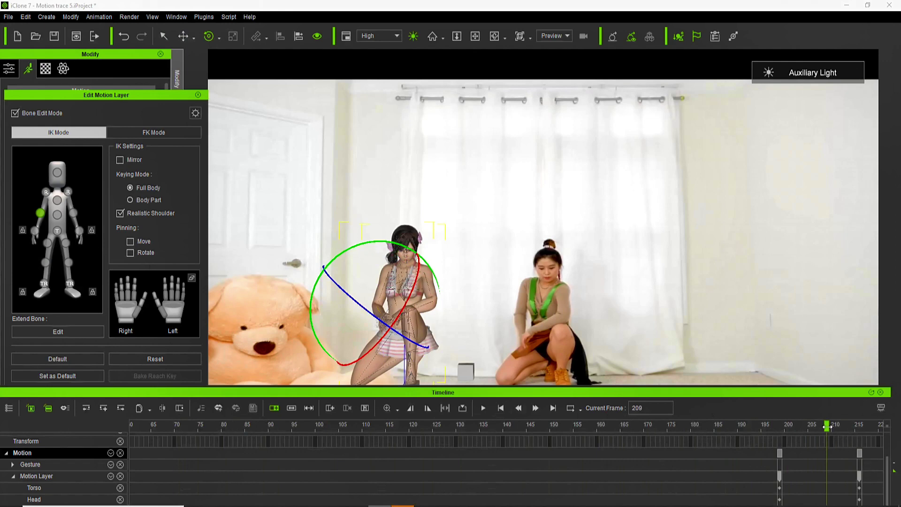
key(space)
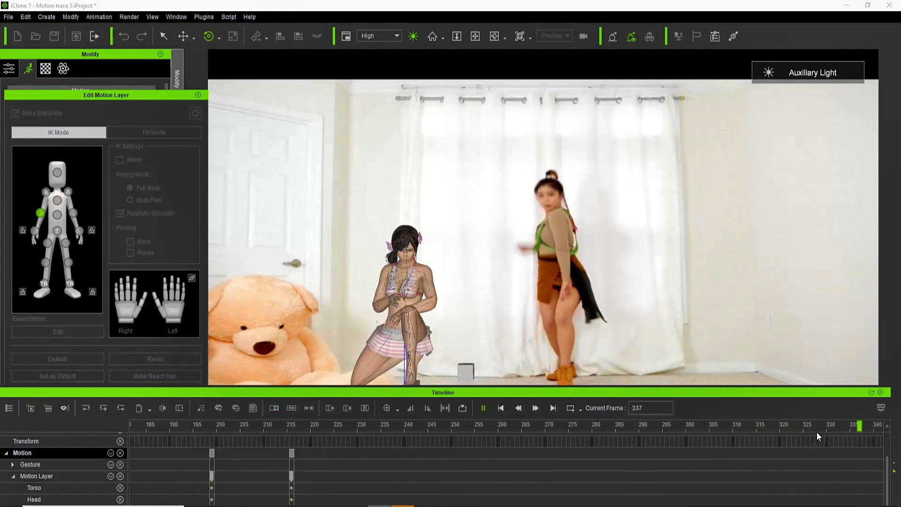
drag(803, 435, 318, 464)
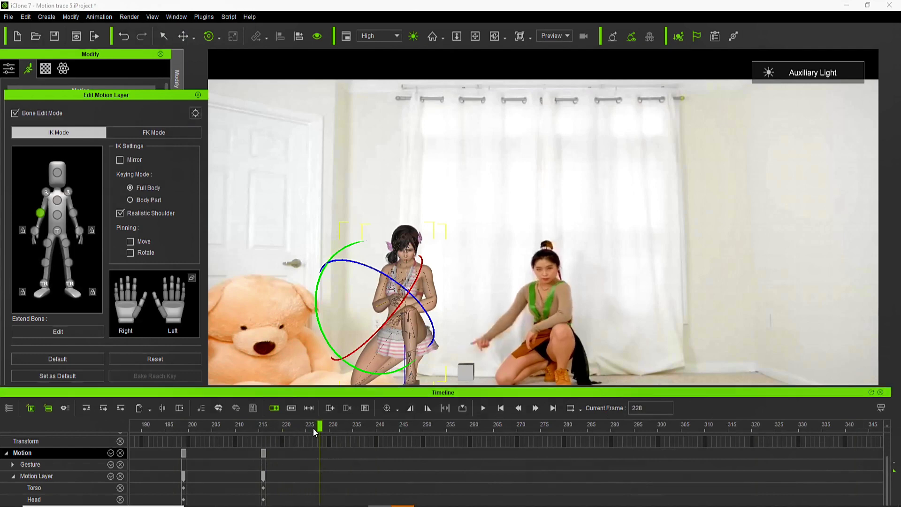
mouse_move(317, 427)
mouse_down()
mouse_move(267, 435)
mouse_move(305, 436)
mouse_up()
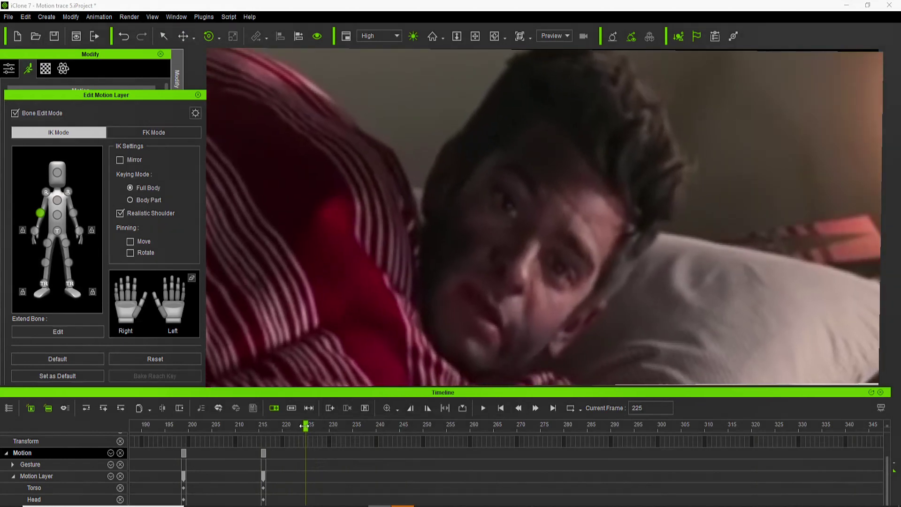
- Swing the avatar's right forearm and upper arm outward at frame 225 and rotate the right hand to match the dancer
mouse_move(306, 430)
mouse_down()
mouse_move(273, 430)
mouse_move(305, 430)
mouse_up()
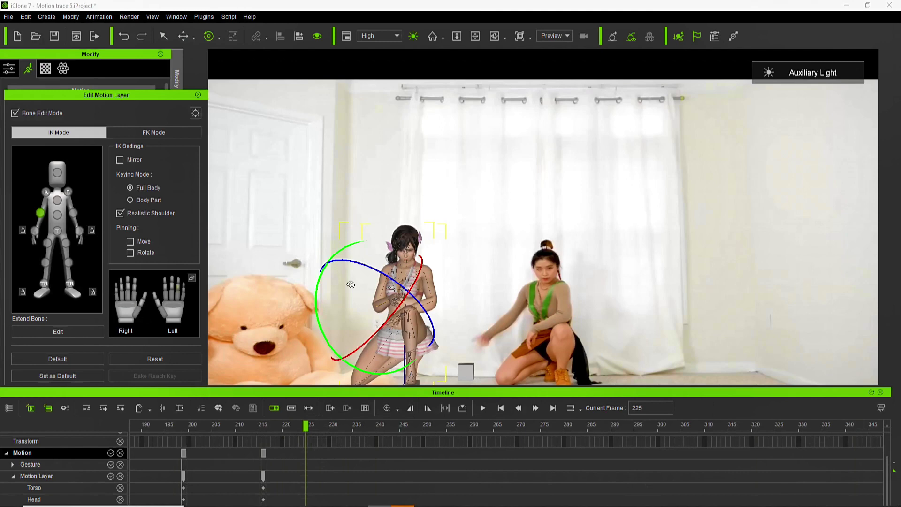
mouse_move(395, 320)
mouse_down()
mouse_move(335, 345)
mouse_move(372, 327)
mouse_move(341, 309)
mouse_up()
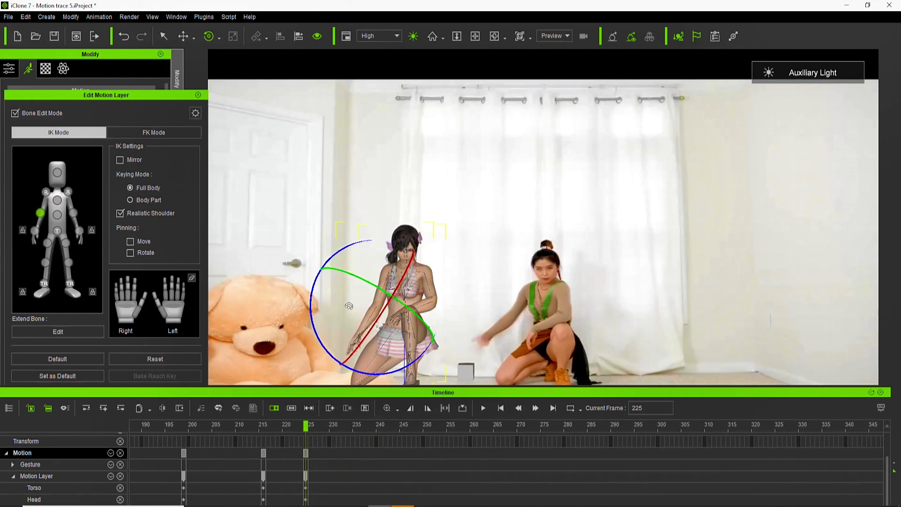
click(47, 194)
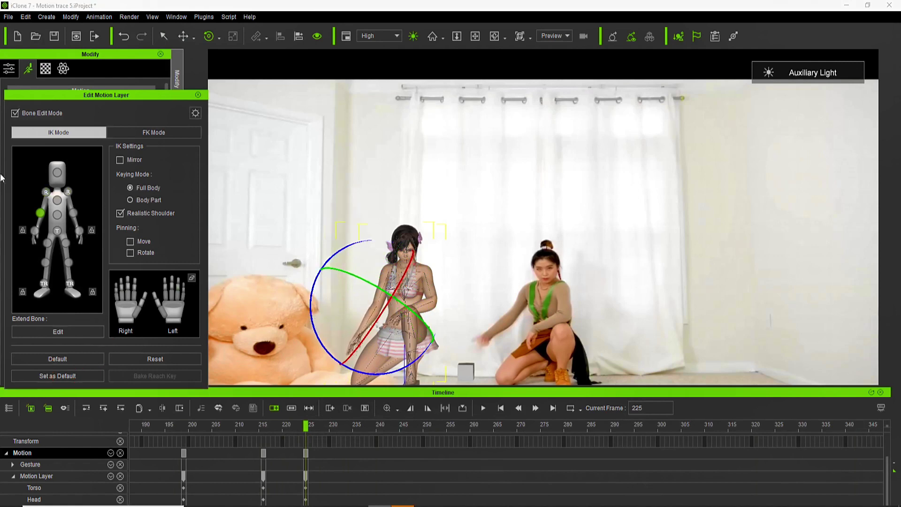
click(47, 192)
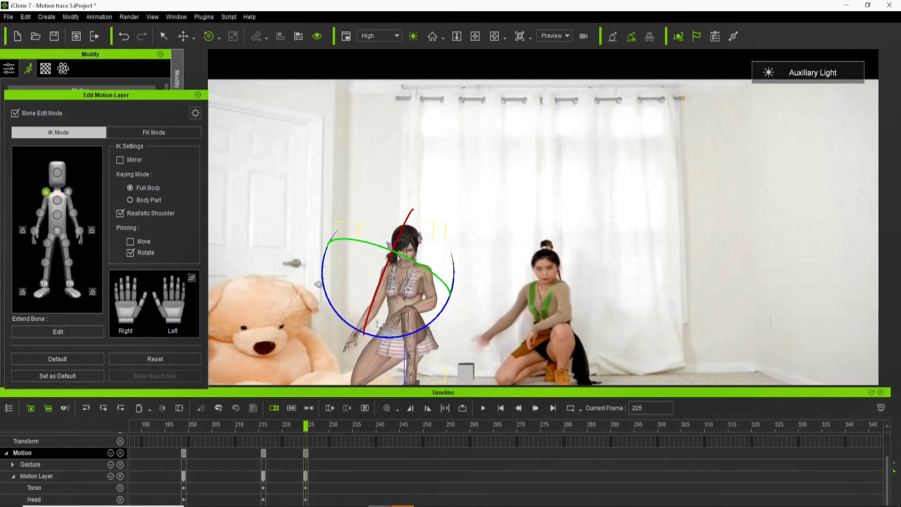
drag(311, 285, 309, 279)
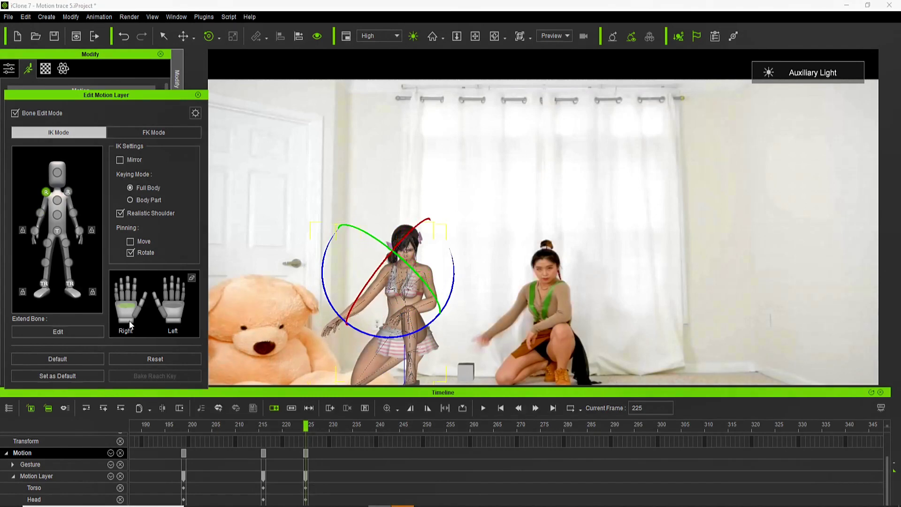
click(137, 301)
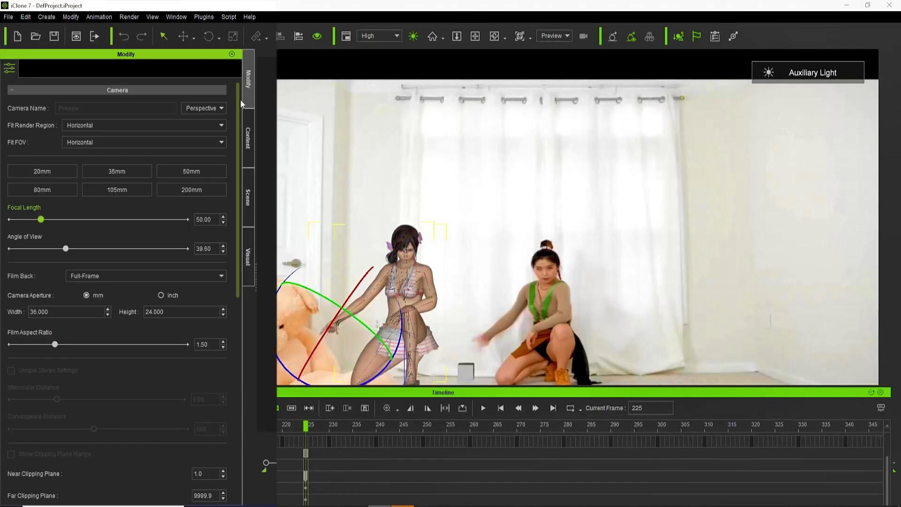
drag(353, 332, 363, 352)
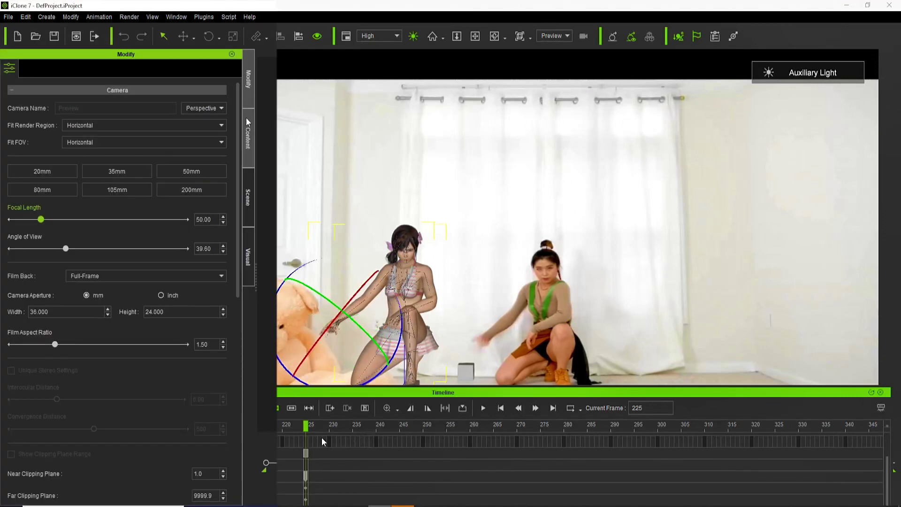
- Open the Gesture hand templates and pose the avatar at frame 264 with the right arm extended sideways and the head rotated
click(246, 121)
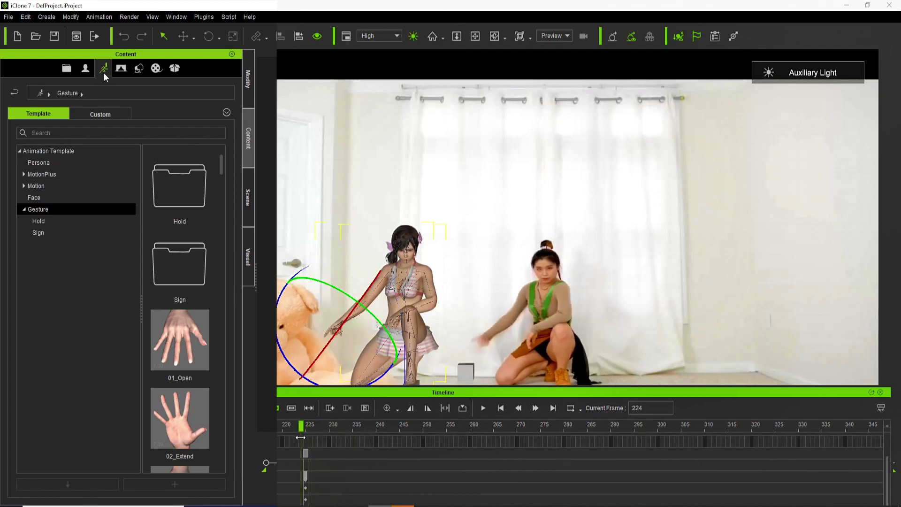
drag(329, 437, 486, 429)
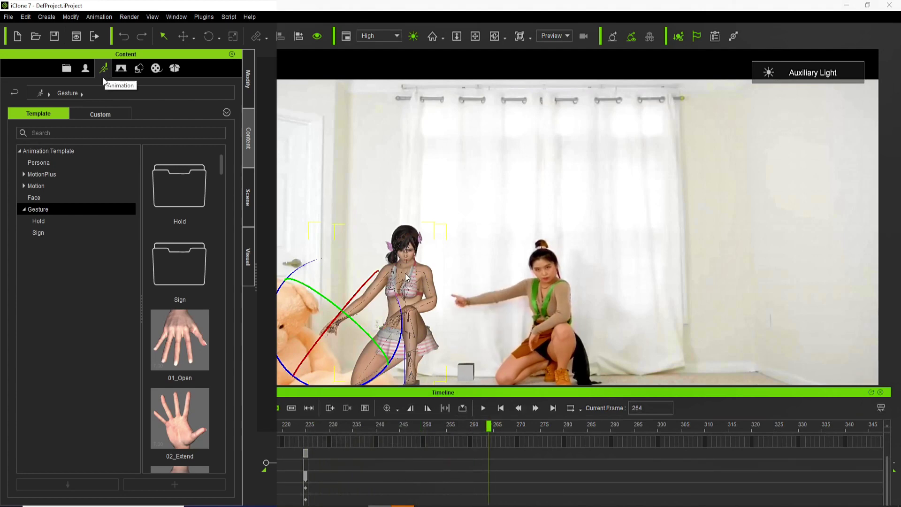
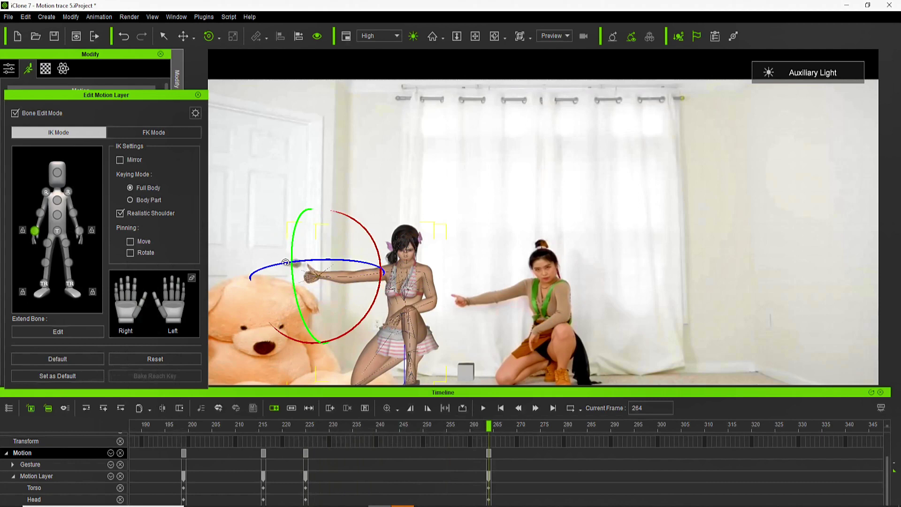
click(57, 180)
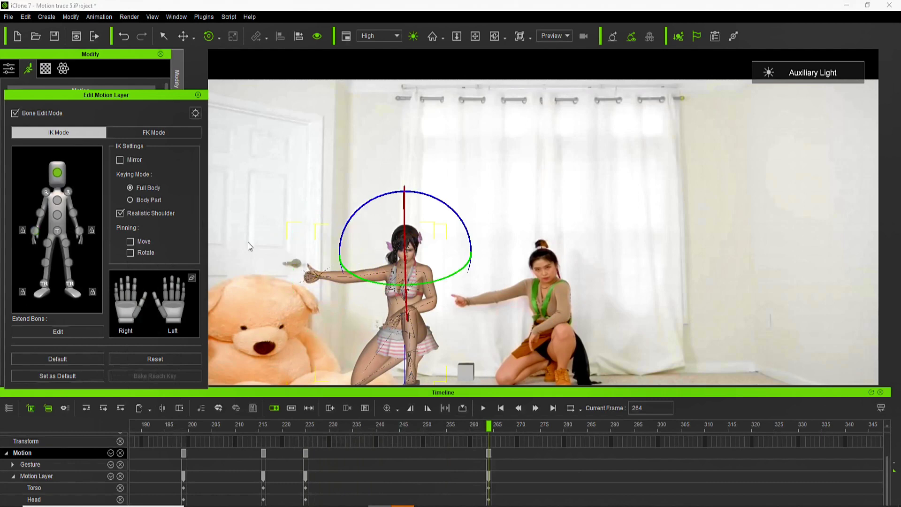
drag(404, 258, 404, 233)
drag(362, 303, 367, 308)
- Rotate the avatar's right forearm inward across the torso at frame 220 as an in-between pose
drag(487, 426, 280, 450)
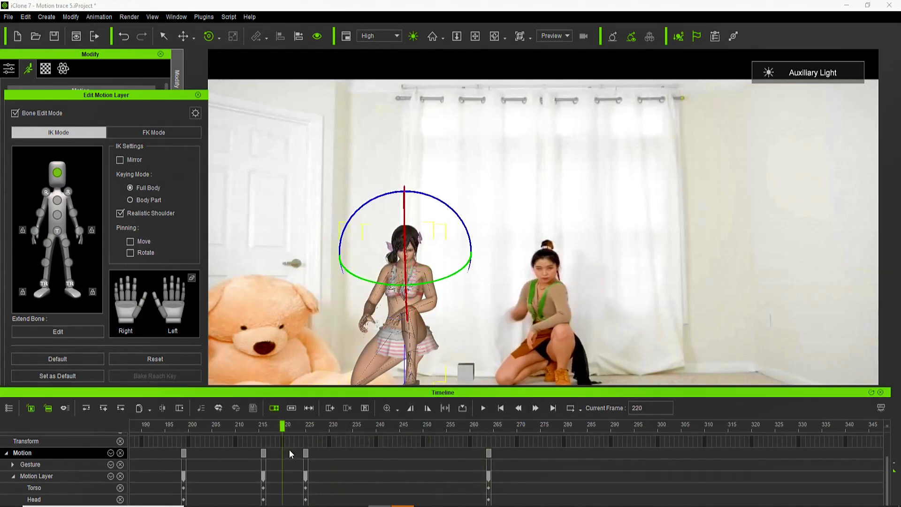
click(41, 214)
drag(383, 310, 402, 295)
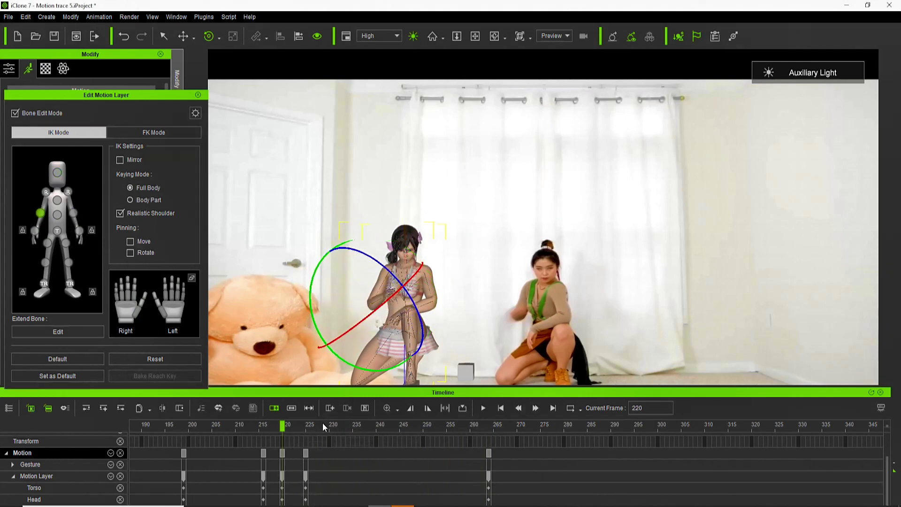
- Raise the avatar's extended right arm from the shoulder at frame 281 and rotate its wrist to match the dancer's hand
drag(282, 427, 566, 451)
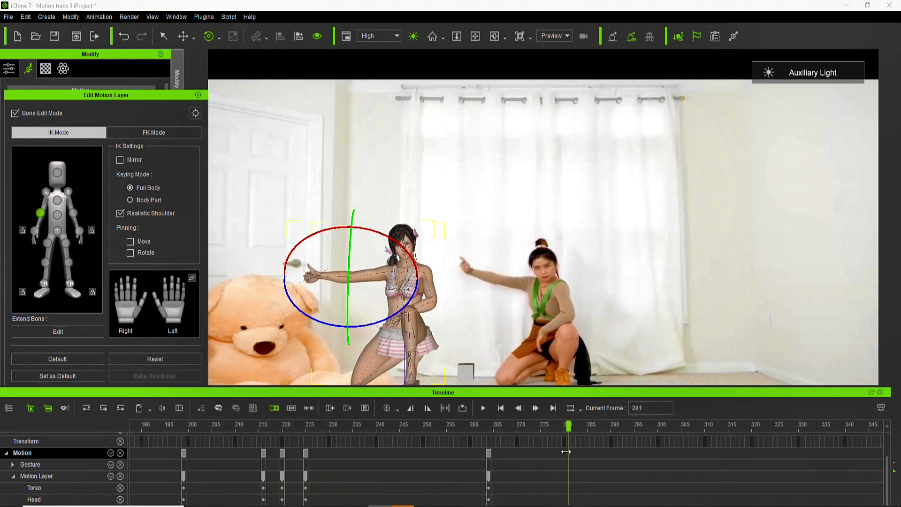
click(46, 191)
drag(361, 320, 352, 313)
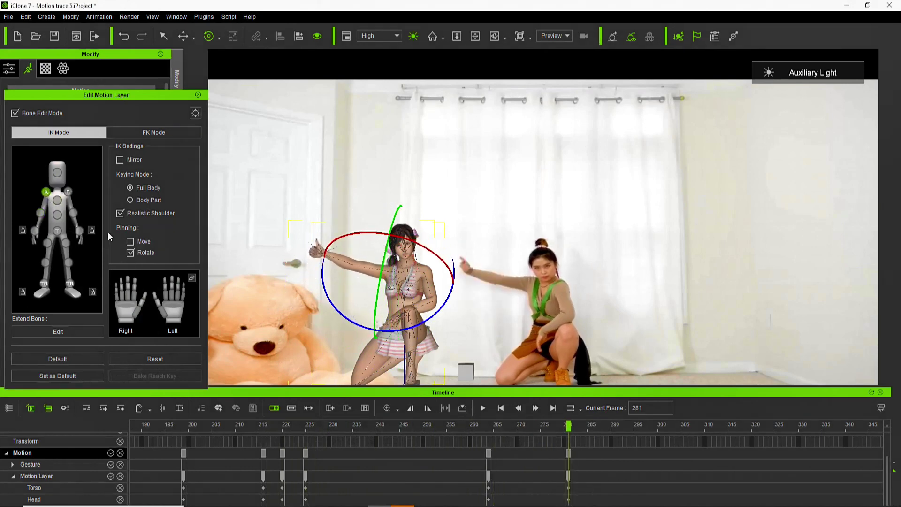
click(42, 214)
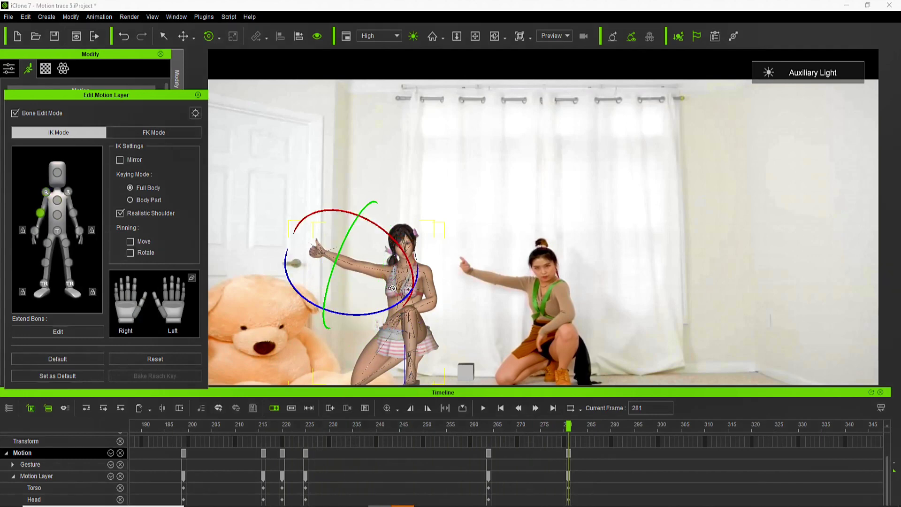
click(34, 230)
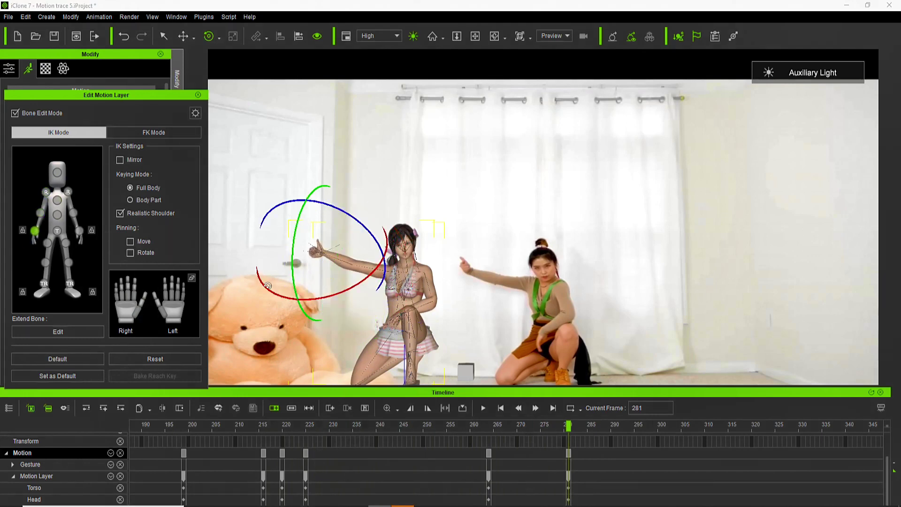
drag(298, 275, 271, 292)
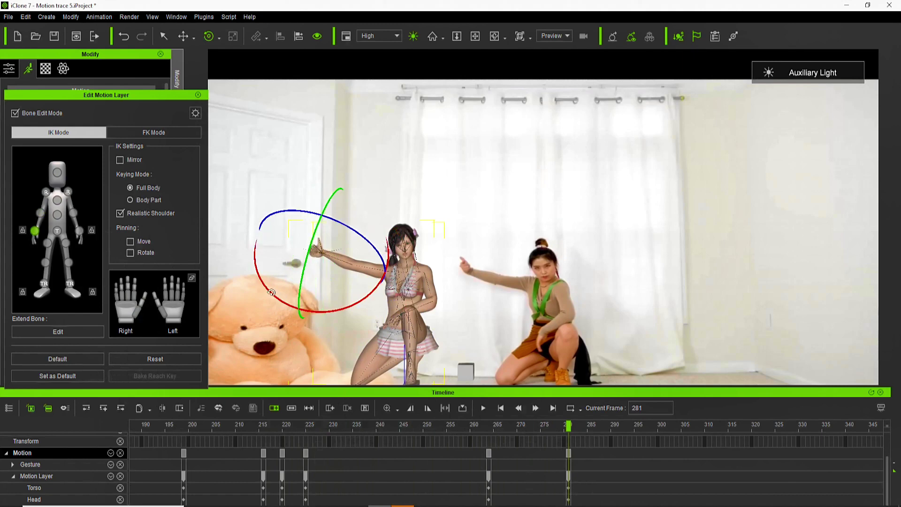
drag(340, 233, 354, 237)
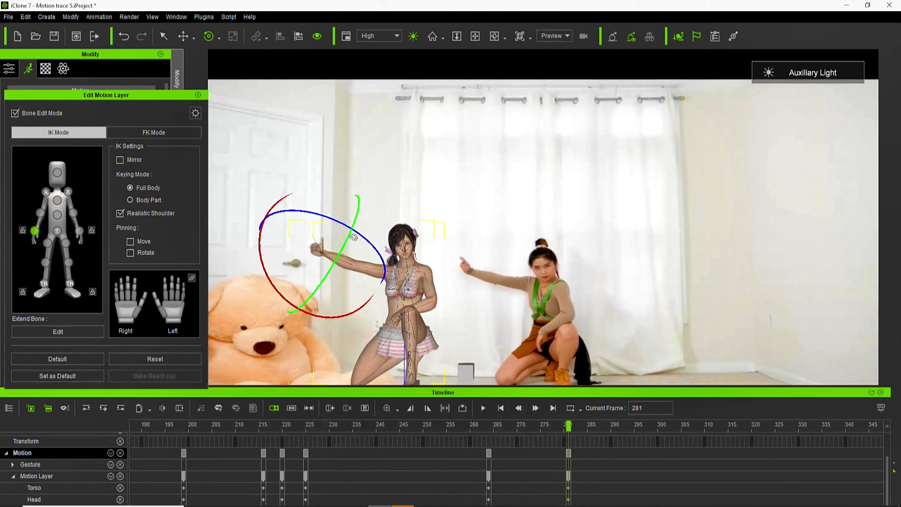
click(195, 116)
click(320, 95)
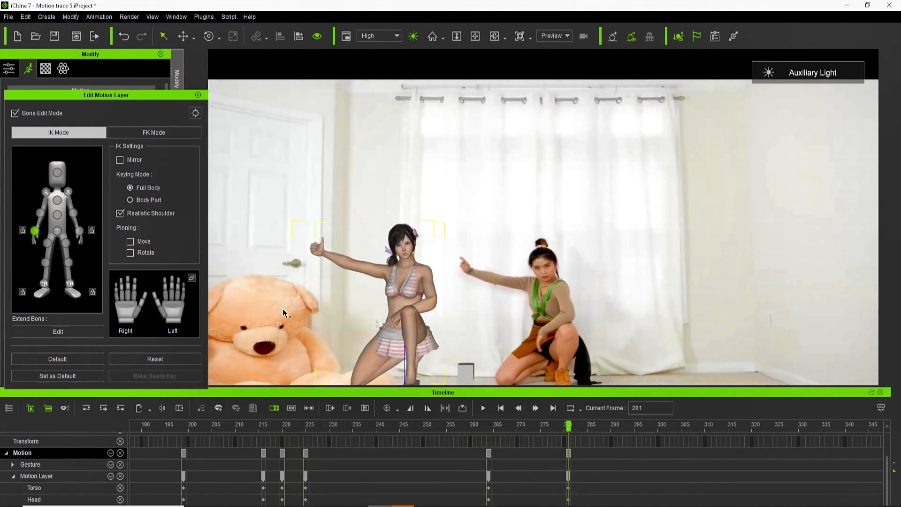
- Raise the avatar's hips slightly at frame 293 and fold the right forearm inward at the elbow
drag(569, 427, 627, 444)
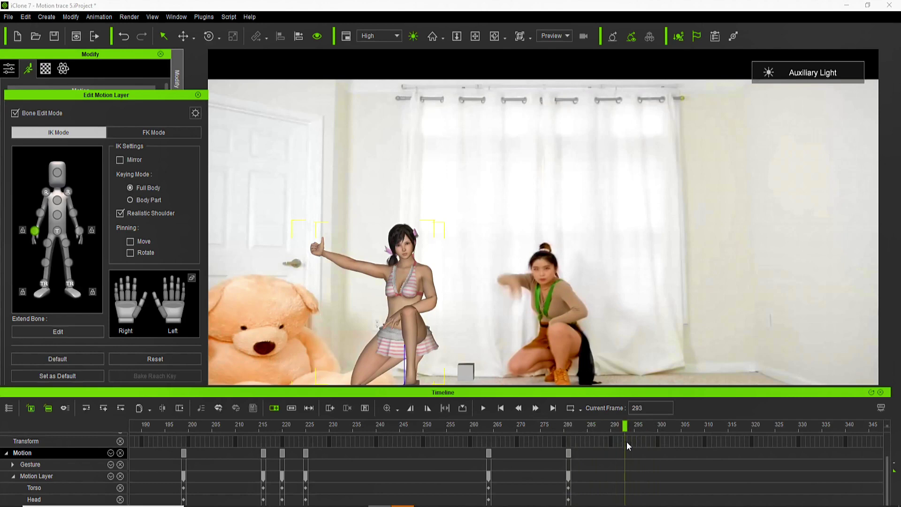
click(58, 231)
drag(408, 263, 408, 259)
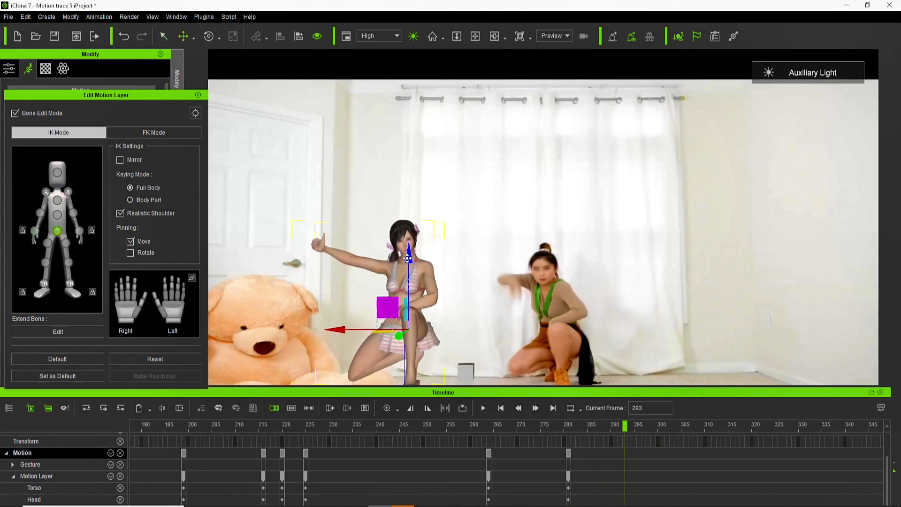
click(39, 213)
click(209, 36)
drag(379, 213, 371, 287)
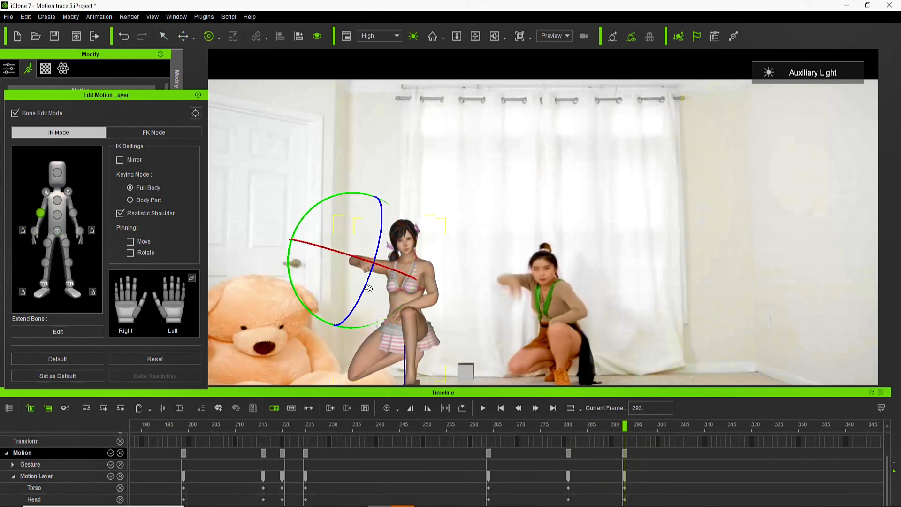
- Adjust the rotation of the avatar's right upper arm and right thigh at frame 293
click(46, 192)
drag(348, 316, 400, 346)
mouse_move(624, 426)
mouse_down()
mouse_move(580, 435)
mouse_move(626, 433)
mouse_up()
click(351, 341)
mouse_move(337, 345)
mouse_down()
mouse_move(334, 352)
mouse_move(340, 345)
mouse_up()
- Move the avatar's hips upward at frame 301 to follow the dancer starting to stand up
drag(622, 430, 660, 438)
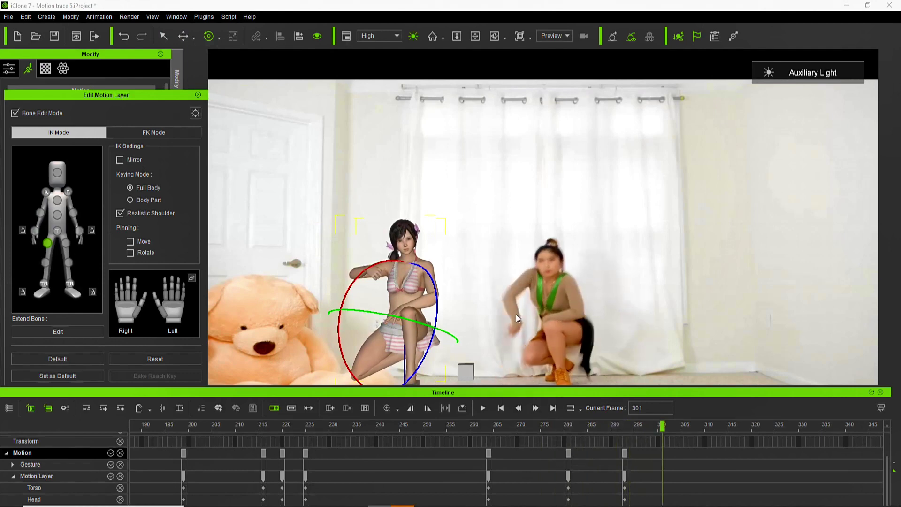
click(56, 230)
click(183, 36)
drag(410, 249, 412, 235)
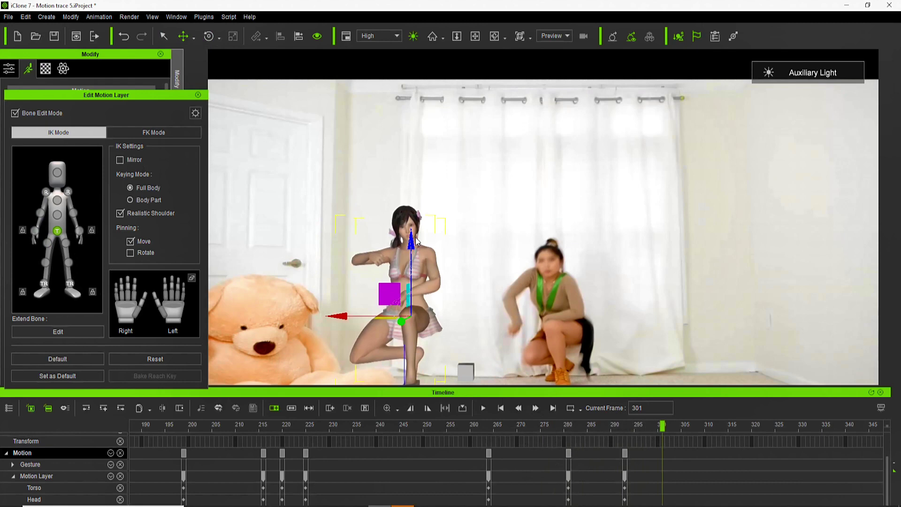
- Rotate the avatar's right upper arm at frame 301 and swing the forearm down below the elbow
click(47, 192)
click(209, 36)
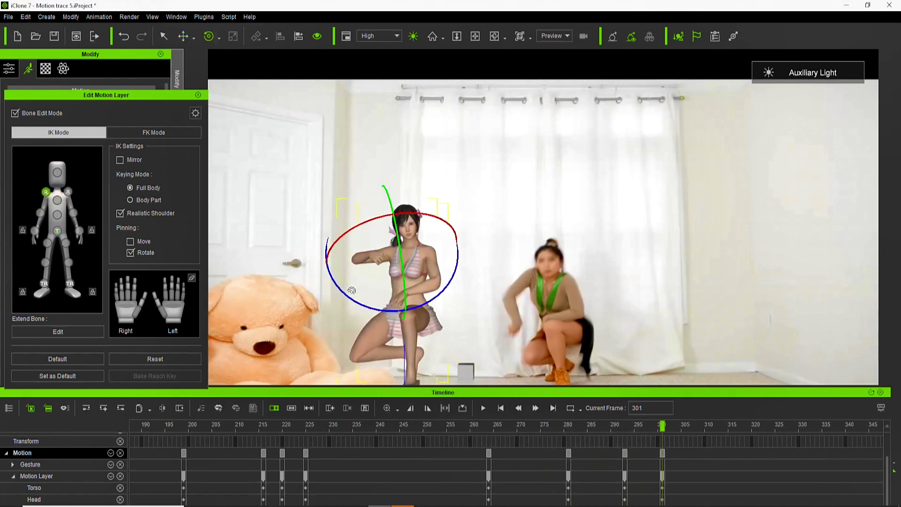
drag(353, 291, 357, 295)
drag(408, 255, 411, 264)
click(41, 213)
drag(302, 306, 404, 280)
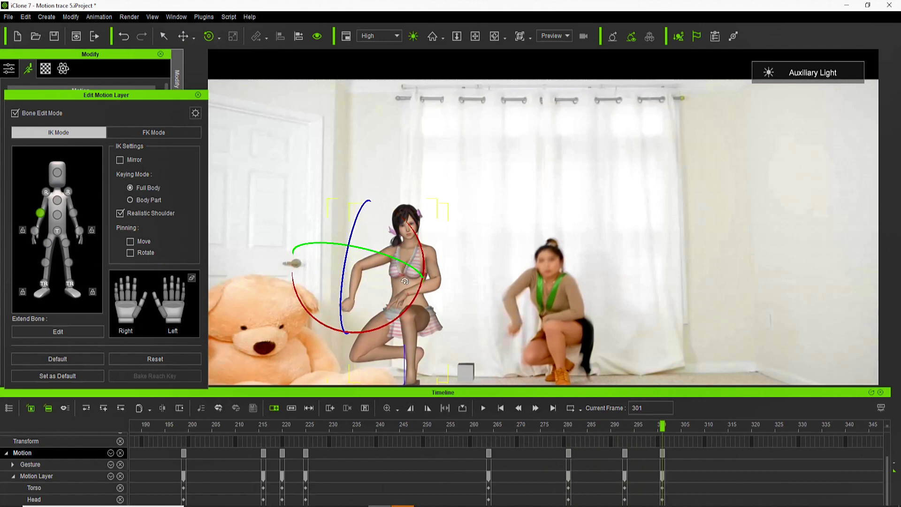
- Lower the avatar's left hand toward the knee at frame 301, and rotate the torso and head to match the dancer
click(79, 231)
drag(406, 225, 407, 238)
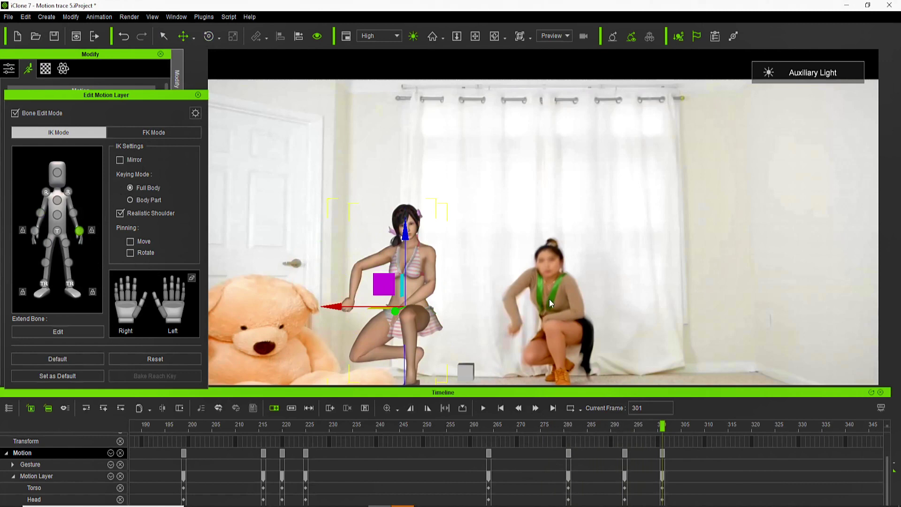
click(57, 215)
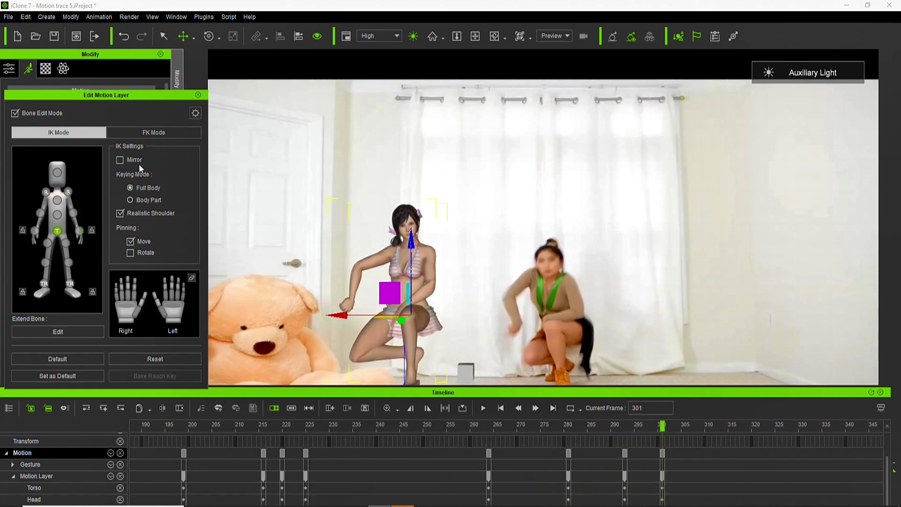
click(208, 36)
drag(403, 280, 410, 294)
click(57, 173)
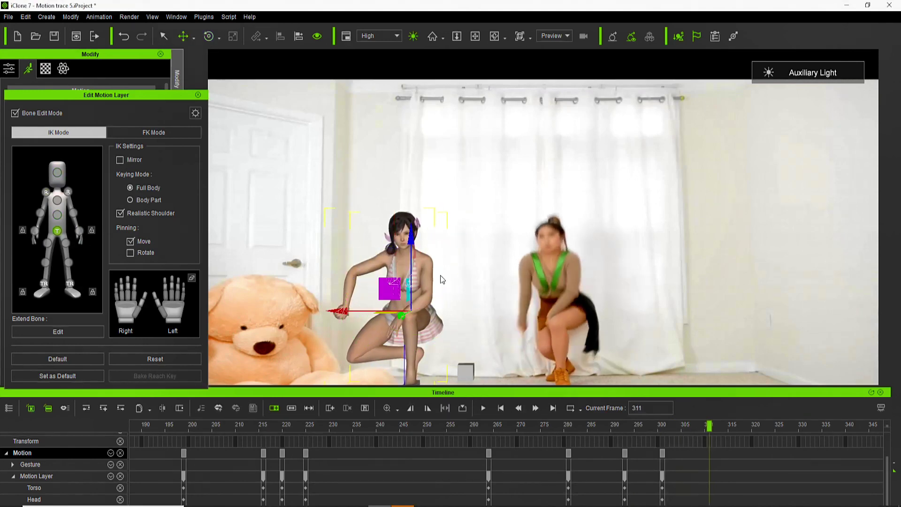
- Raise the avatar's hips at frame 311 and reposition the right hand and right foot
drag(411, 237, 411, 218)
click(343, 291)
mouse_move(330, 265)
mouse_down()
mouse_move(332, 277)
mouse_move(344, 276)
mouse_move(337, 280)
mouse_up()
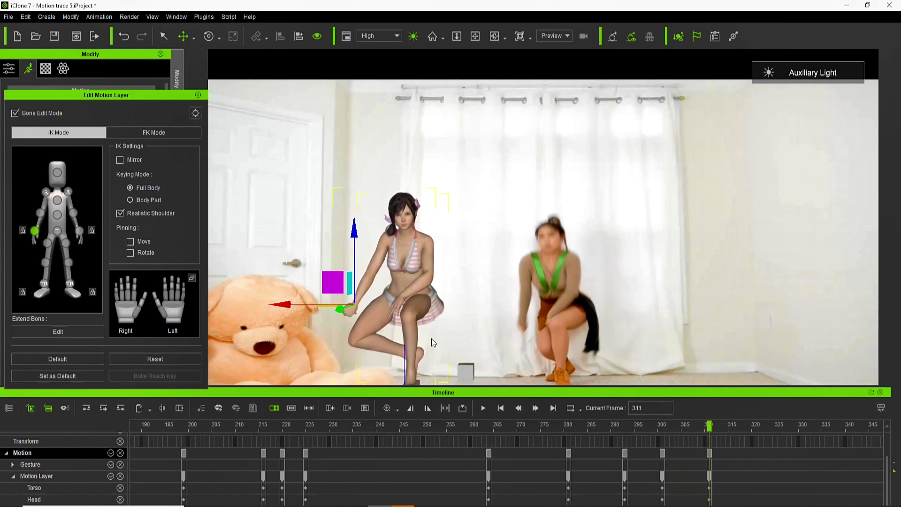
click(44, 284)
drag(407, 280, 415, 284)
- Rotate the avatar's waist and head at frame 311 to follow the dancer's lean
click(57, 211)
key(e)
drag(405, 244, 411, 256)
click(57, 172)
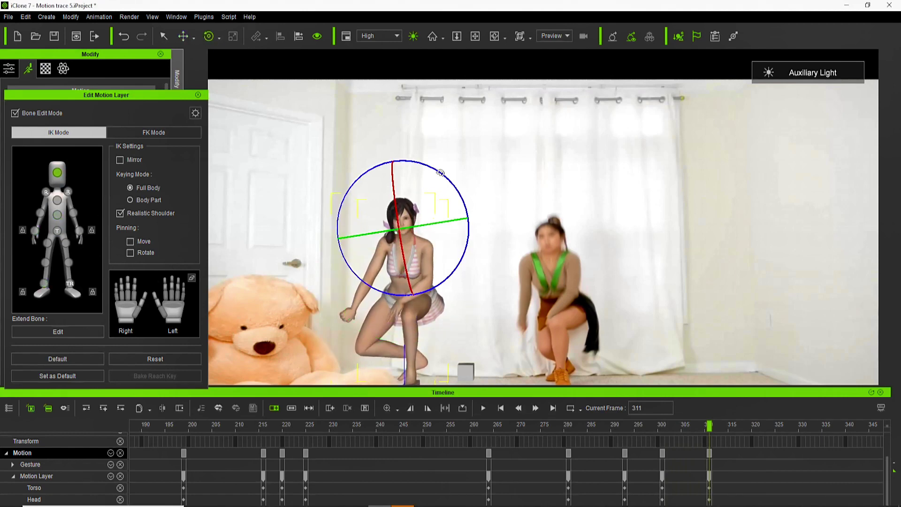
- Release the right foot's pin and lift the avatar's hips at frame 323 to match the dancer's near-standing pose
drag(709, 425, 766, 426)
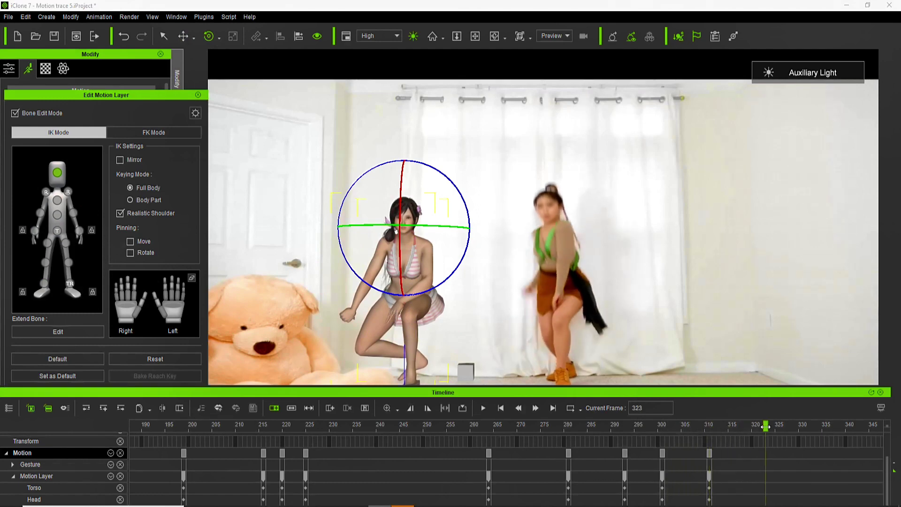
click(24, 292)
key(w)
click(57, 231)
drag(408, 217, 406, 195)
- Rotate the avatar's waist, head and chest at frame 323 to match the dancer's turned upper body
click(58, 215)
drag(395, 303, 417, 266)
click(57, 172)
drag(358, 213, 404, 186)
click(57, 200)
drag(402, 220, 424, 221)
- Rotate the avatar's right forearm and right shoulder at frame 323 to match the dancer's arm pose
click(41, 212)
mouse_move(352, 241)
mouse_down()
mouse_move(370, 202)
mouse_move(343, 246)
mouse_up()
click(46, 192)
key(a)
key(s)
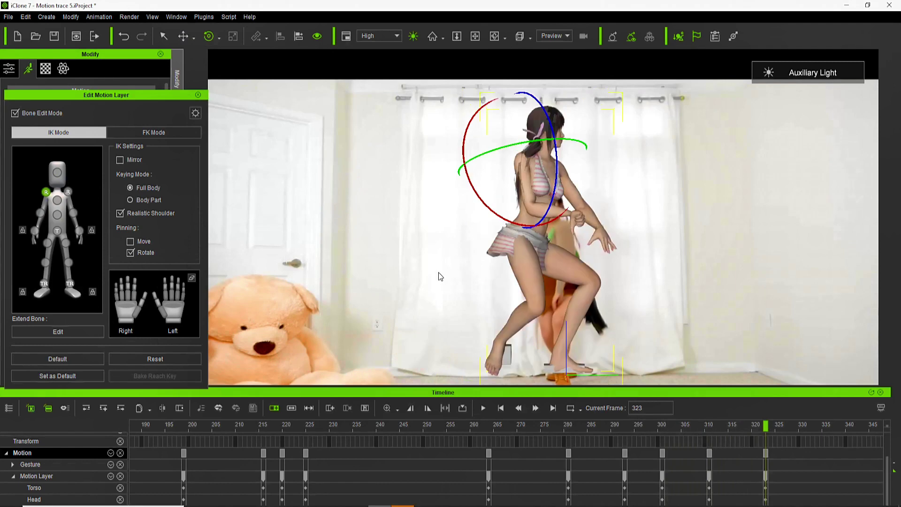
alt+drag(439, 271, 332, 290)
click(46, 192)
drag(399, 218, 366, 228)
key(f)
alt+drag(488, 245, 434, 240)
click(386, 311)
click(41, 213)
click(46, 192)
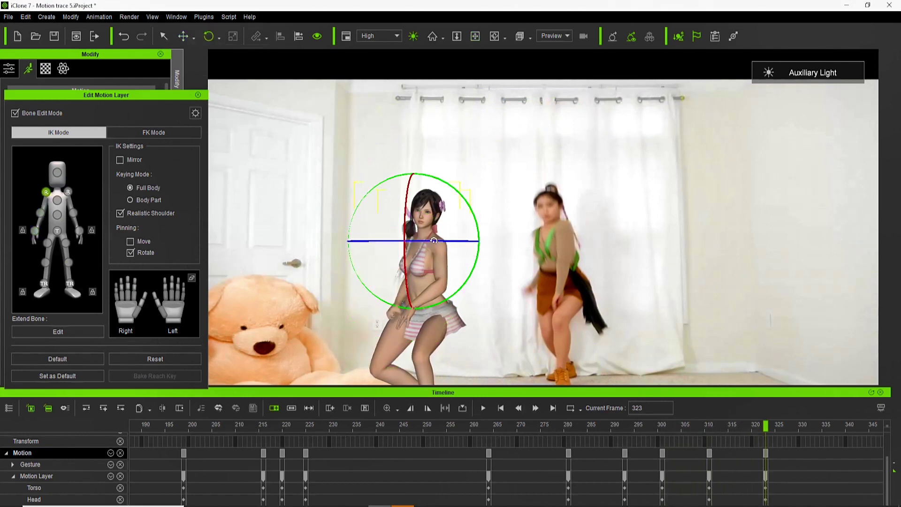
- Move the avatar's left hand onto the left thigh at frame 323
click(79, 230)
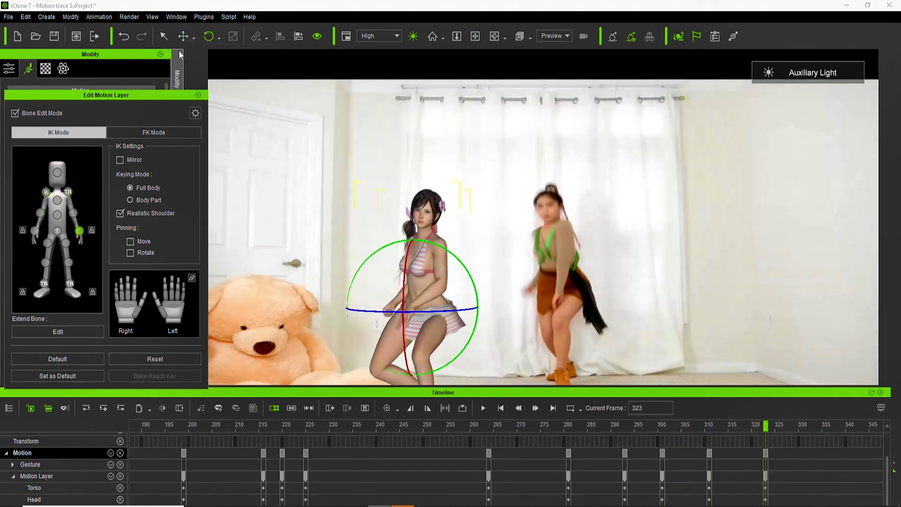
drag(439, 352, 415, 339)
scroll(416, 340, up, 2)
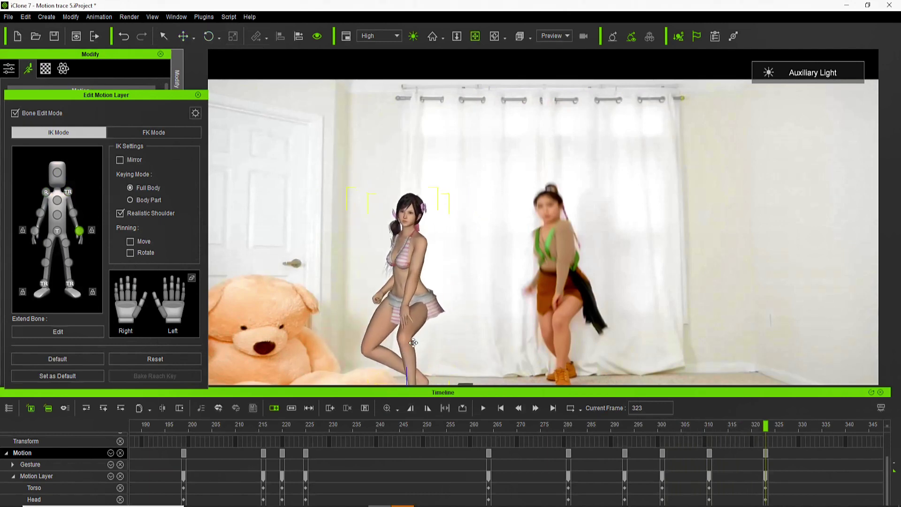
- Apply the Ease In & Out transition curve to the Motion key at frame 311
drag(423, 394, 437, 414)
right_click(722, 473)
click(746, 441)
click(705, 115)
drag(722, 448, 235, 487)
click(748, 115)
key(space)
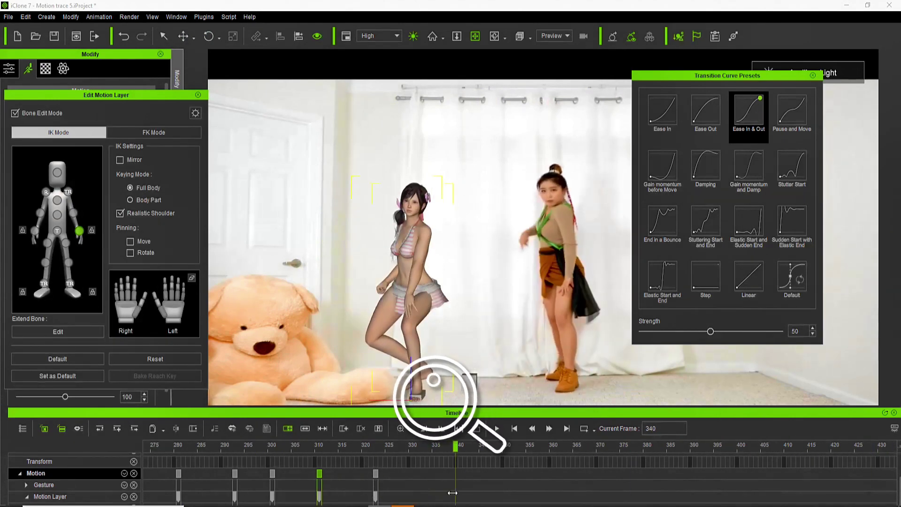
- Release the pins on both shoulders and raise the avatar's hips at frame 339 into a standing pose
click(68, 191)
click(130, 241)
click(130, 252)
click(46, 192)
click(130, 252)
click(57, 230)
drag(428, 215, 431, 180)
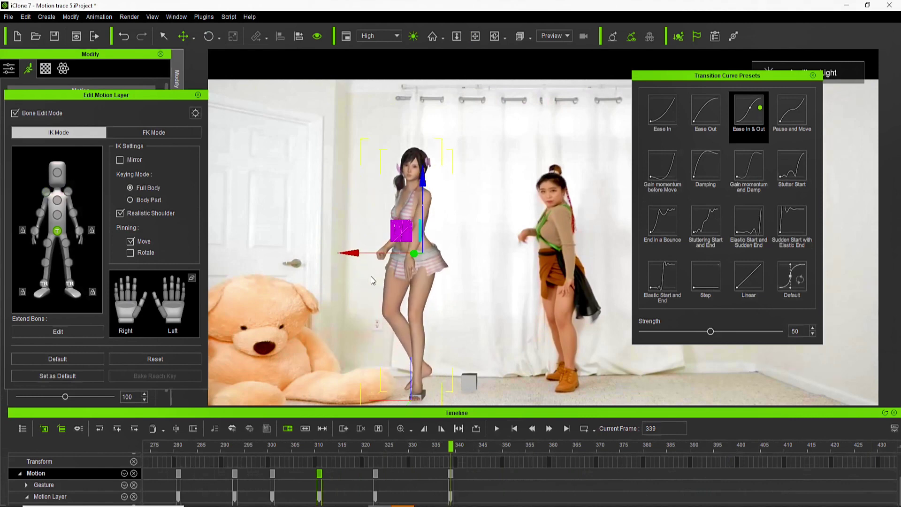
- Reposition the avatar's right foot at frame 339 and adjust the hips to match the dancer's stance
key(e)
click(42, 286)
key(w)
key(ctrl+z)
drag(417, 319, 436, 308)
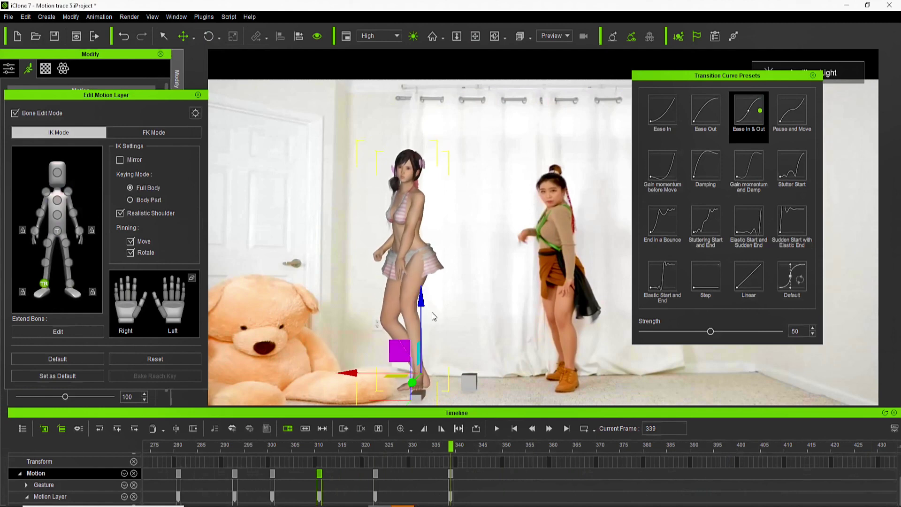
click(424, 258)
drag(421, 221, 421, 221)
- Rotate and reposition the avatar's left foot at frame 339 so it is planted on the floor
click(421, 376)
key(e)
drag(421, 360, 419, 368)
right_drag(318, 283, 472, 349)
middle_drag(549, 349, 450, 343)
scroll(463, 328, up, 3)
key(w)
drag(462, 281, 458, 291)
key(f)
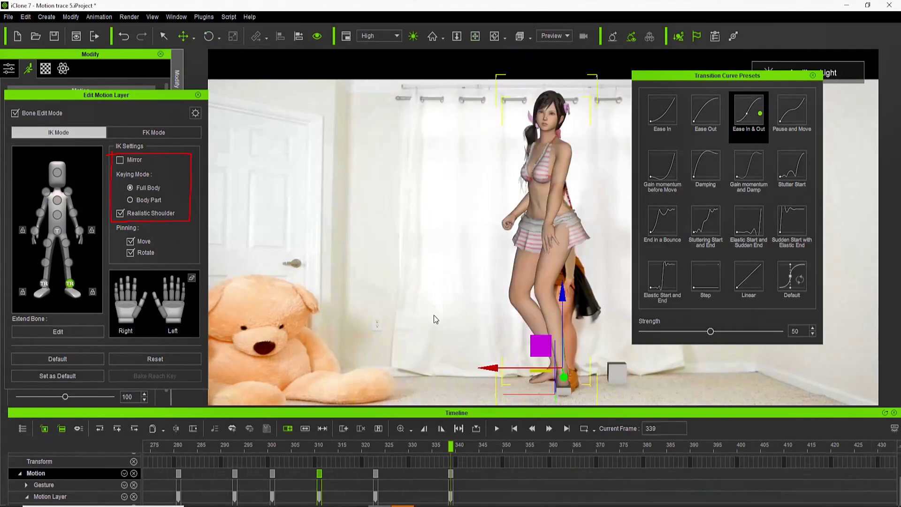
- Raise the avatar's right hand in front of the body and rotate the chest at frame 339
middle_drag(429, 310, 389, 298)
click(35, 231)
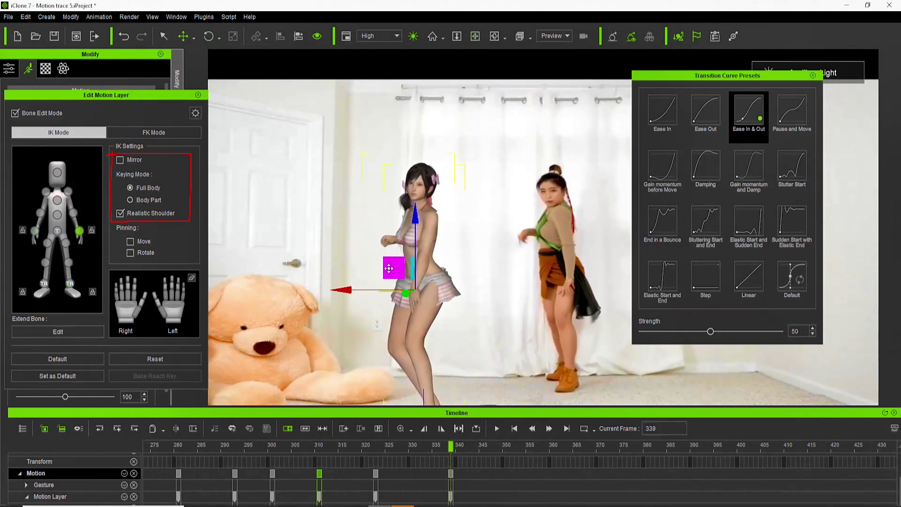
click(57, 200)
click(209, 37)
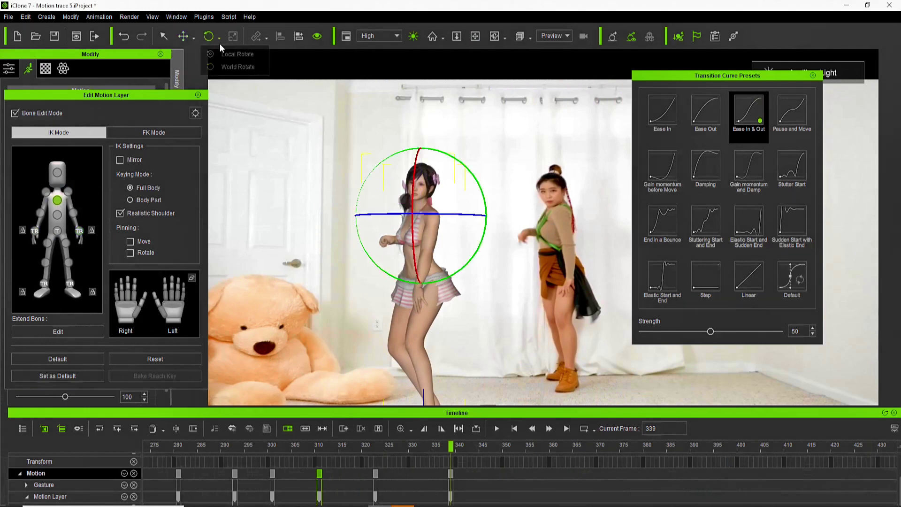
mouse_move(357, 241)
mouse_down()
mouse_move(359, 221)
mouse_move(361, 254)
mouse_up()
mouse_move(450, 449)
mouse_down()
mouse_move(365, 455)
mouse_move(447, 452)
mouse_up()
click(451, 474)
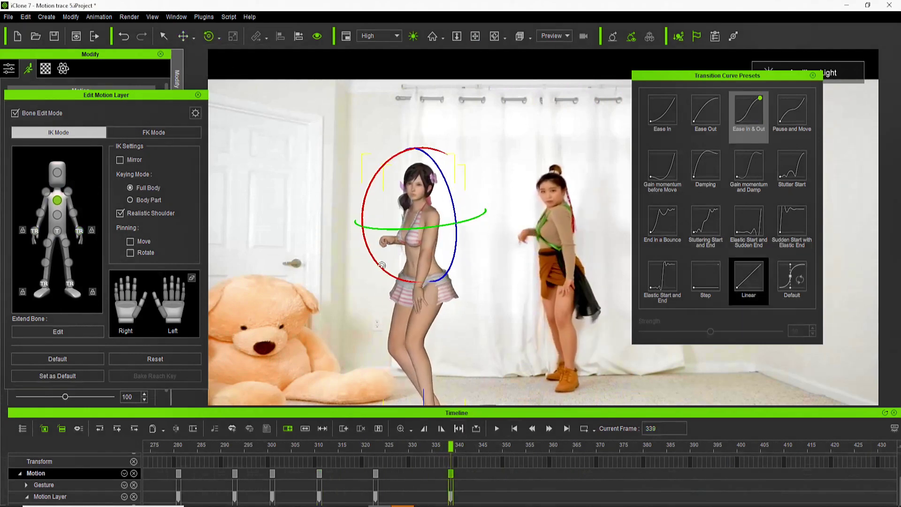
- Rotate the avatar's head at frame 339 and adjust the left hand's position and rotation on the thigh
click(56, 172)
click(399, 221)
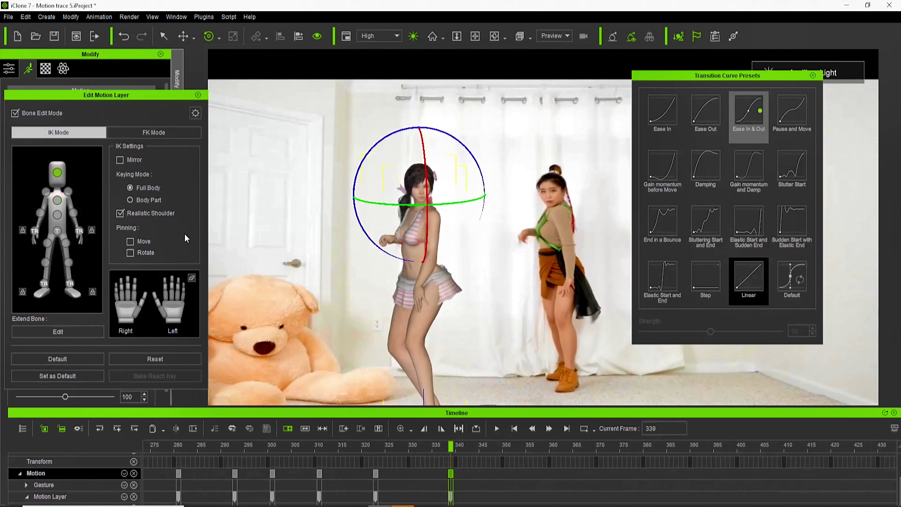
click(78, 230)
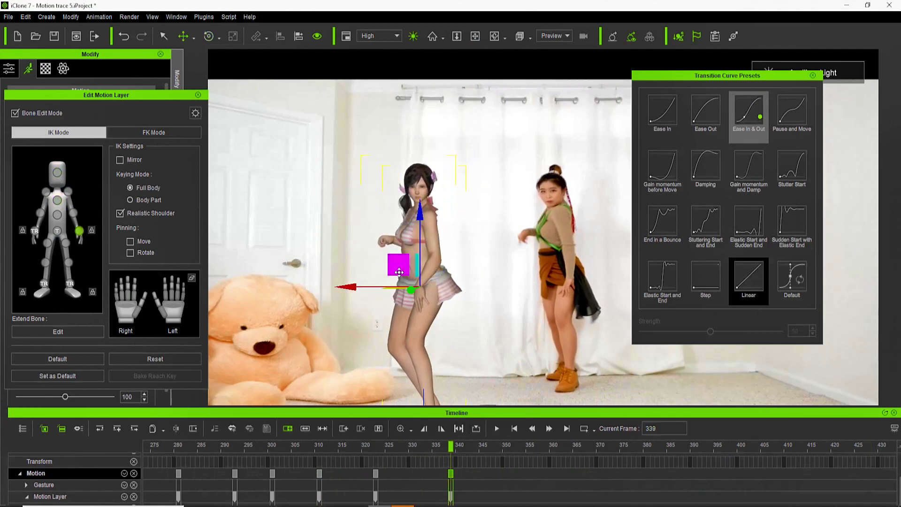
click(208, 38)
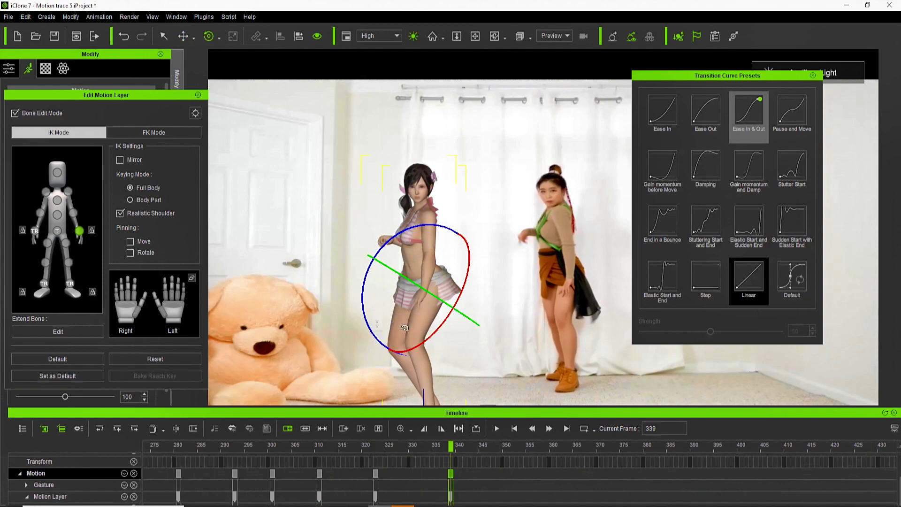
- Rotate the avatar's right thigh at frame 339 to match the dancer's leg
click(66, 244)
scroll(511, 343, down, 3)
click(47, 242)
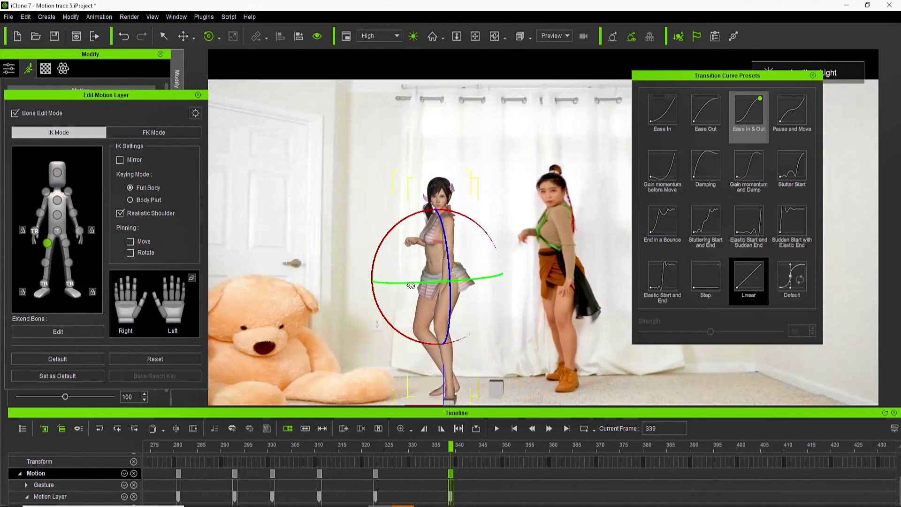
drag(382, 289, 418, 295)
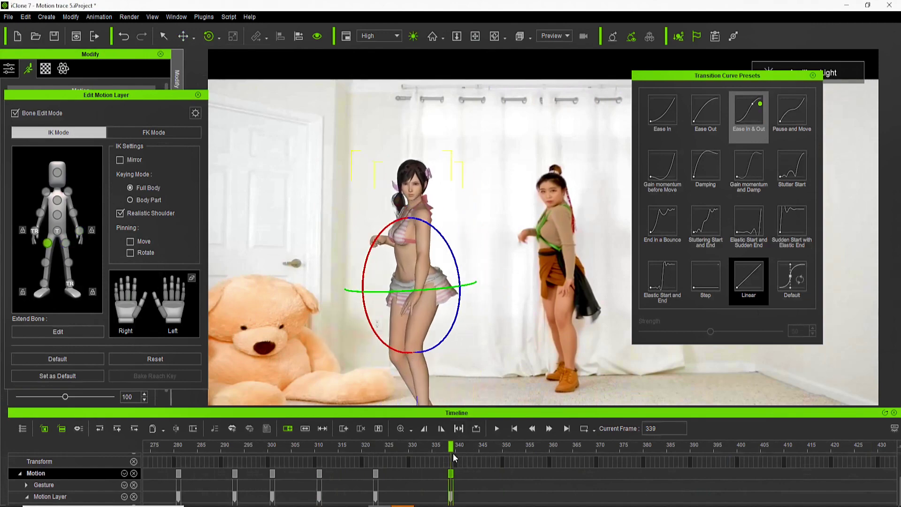
- Bend the avatar's upper body forward at frame 367 and rotate the right forearm to follow the dancer's crouch
click(496, 429)
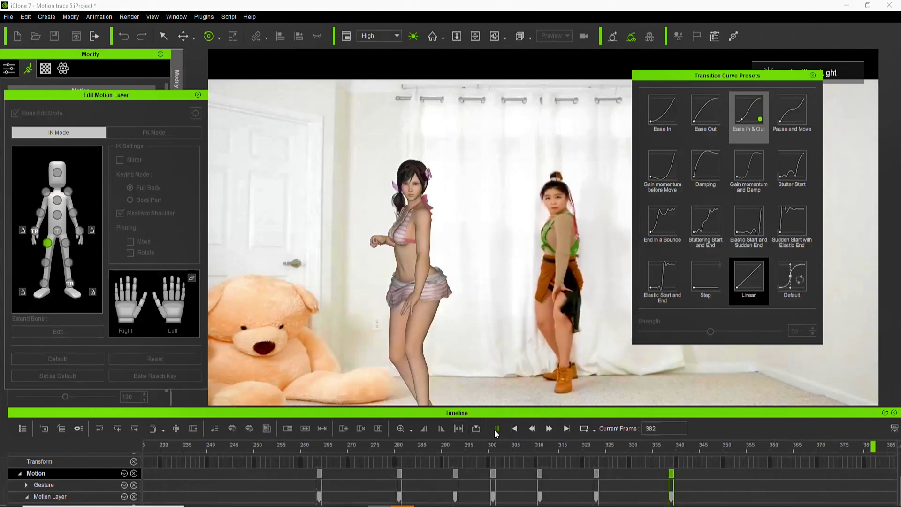
click(496, 431)
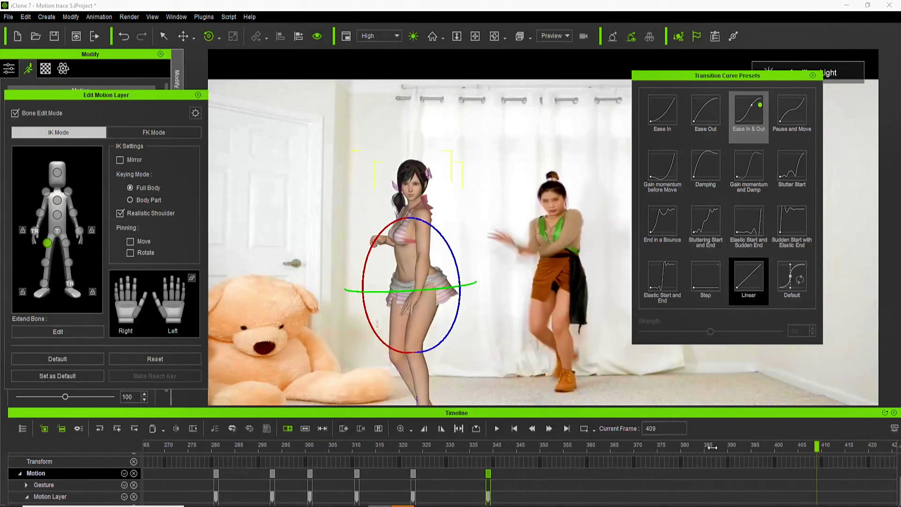
drag(583, 448, 618, 451)
click(59, 215)
drag(414, 253, 423, 233)
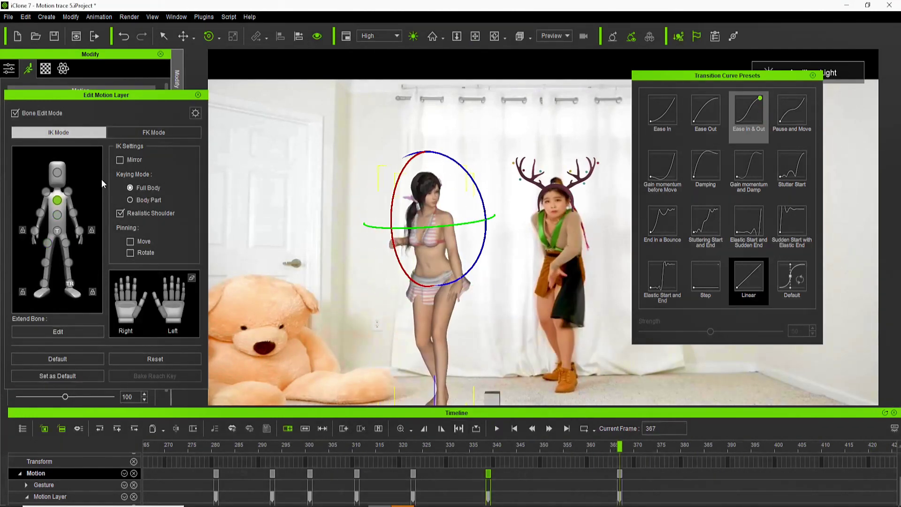
click(41, 214)
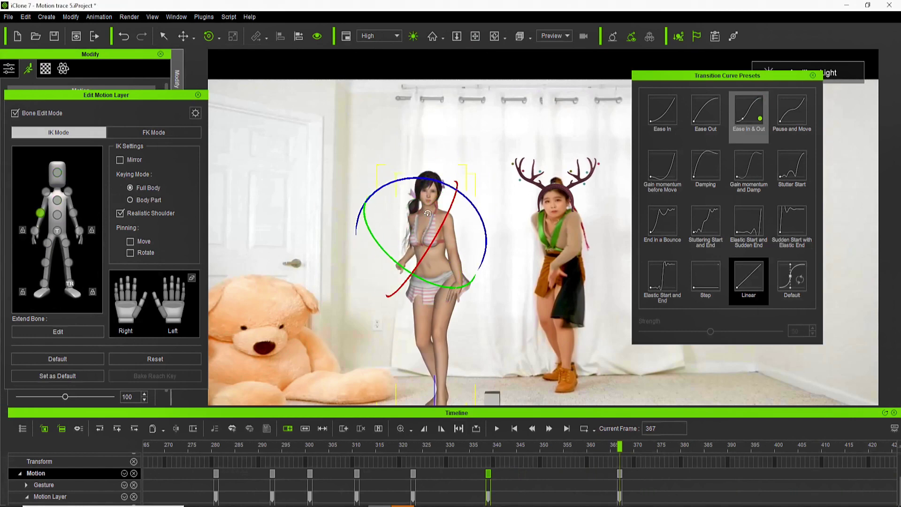
click(405, 268)
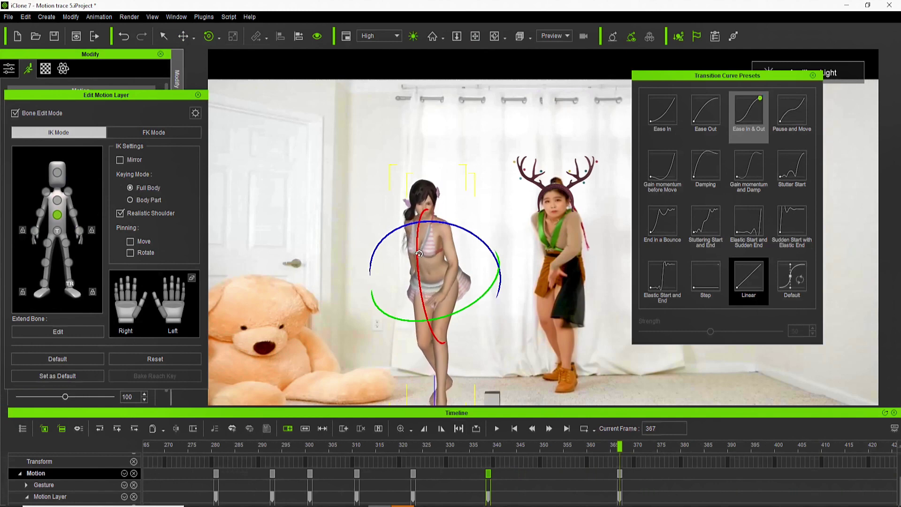
- Reposition the avatar's right foot at frame 367 and rotate the upper body and head to match the dancer
click(44, 284)
click(211, 36)
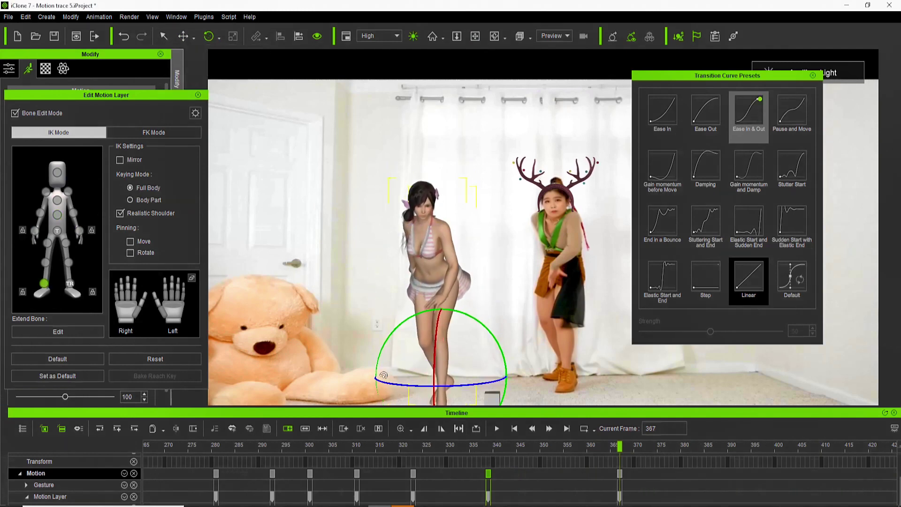
click(183, 36)
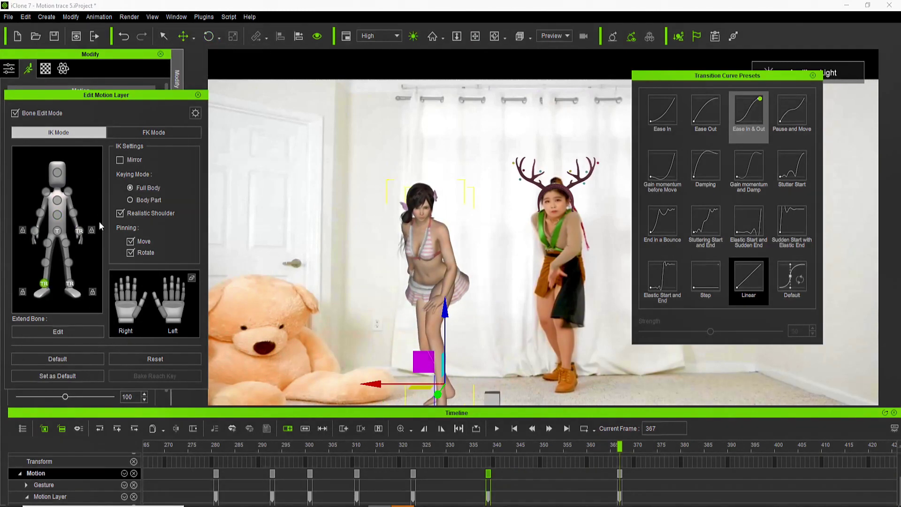
click(418, 250)
click(418, 209)
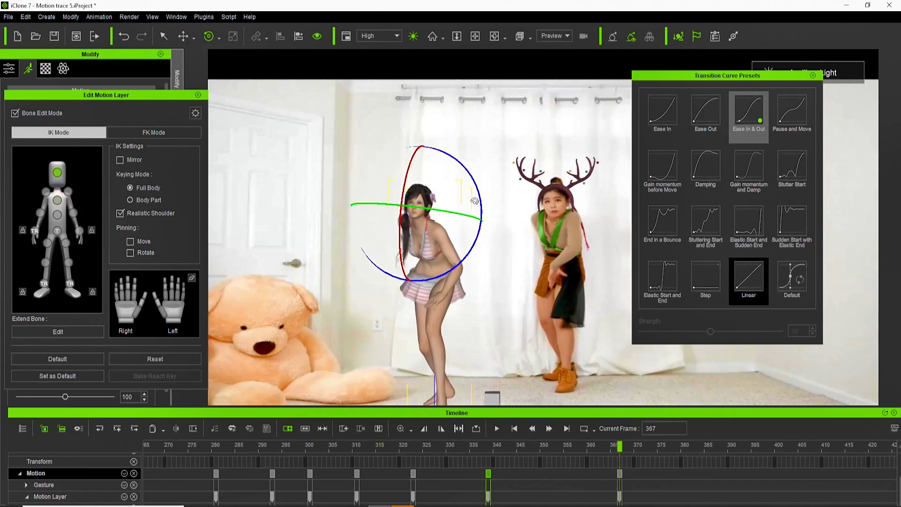
click(427, 296)
- Rotate the avatar's chest and head at frame 353 to face the same way as the dancer
drag(620, 446, 554, 446)
click(436, 251)
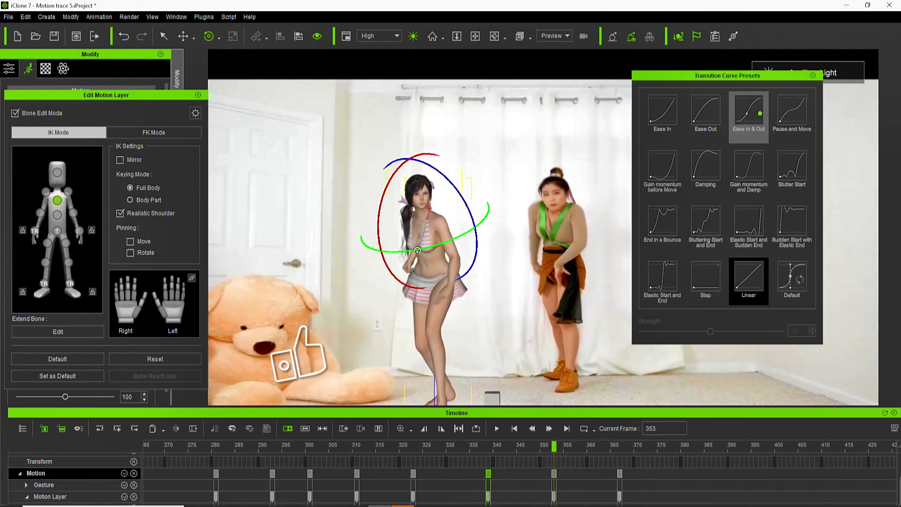
drag(417, 249, 441, 246)
click(57, 172)
drag(378, 207, 380, 192)
- Rotate the avatar's left shoulder at frame 353 and place both hands near the upper thighs
click(56, 200)
click(68, 191)
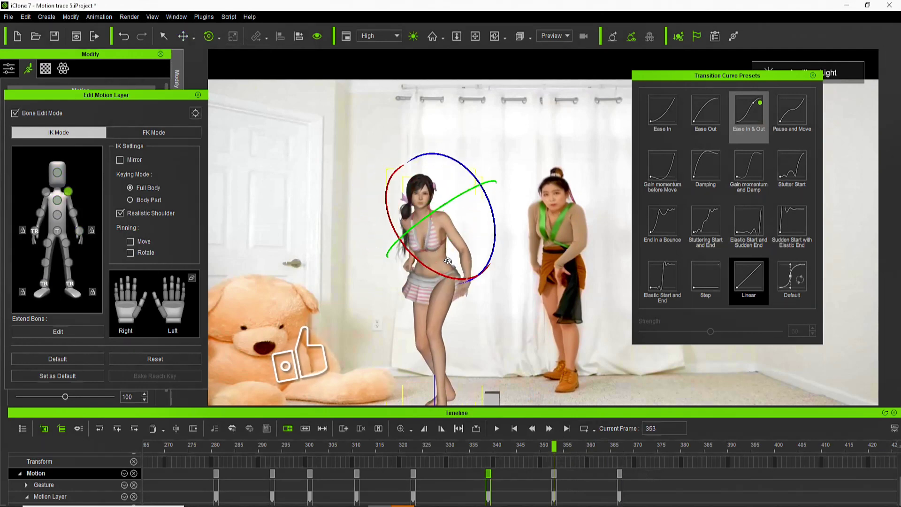
click(462, 285)
key(w)
click(34, 232)
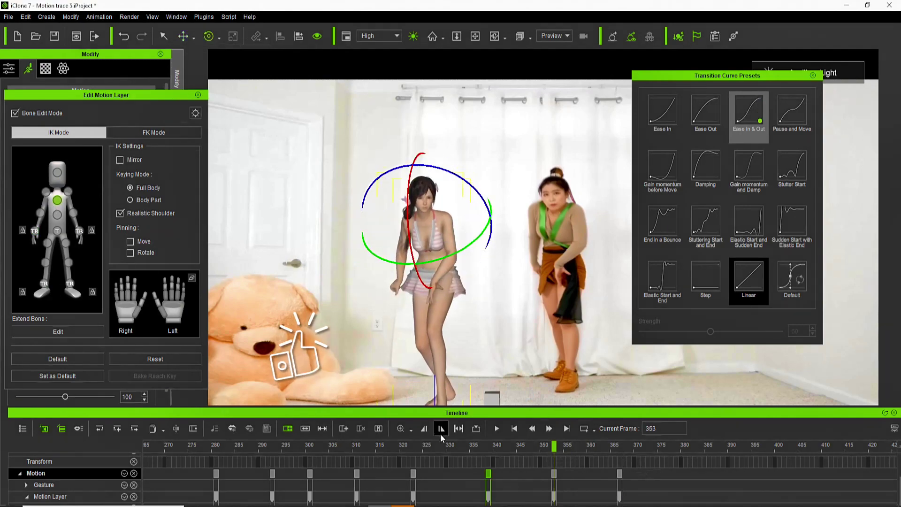
- Rotate the avatar's chest and raise the hips at frame 379 to bring the body upright
click(497, 429)
click(500, 431)
drag(672, 485, 535, 466)
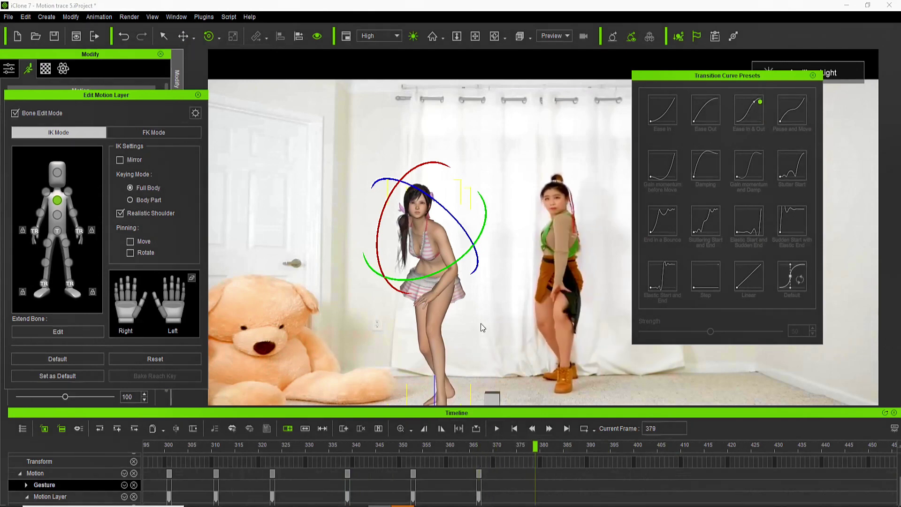
click(57, 230)
click(57, 200)
drag(380, 253, 393, 230)
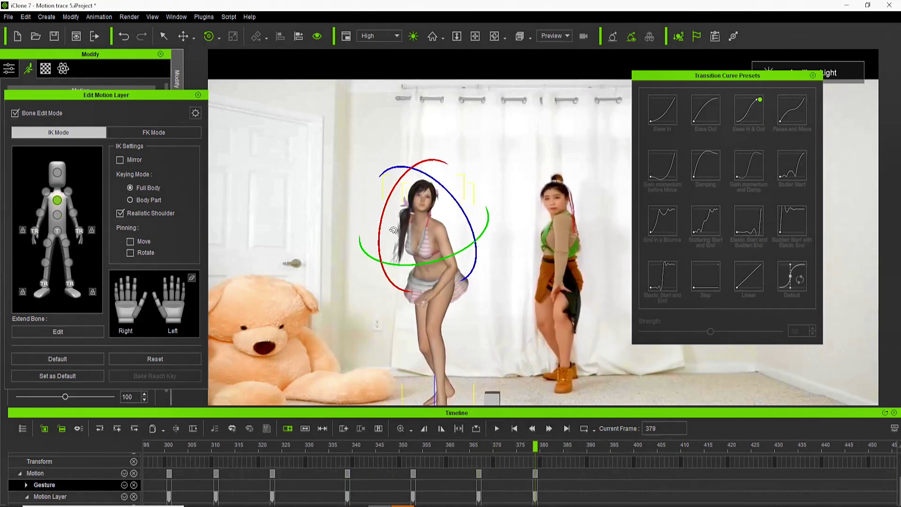
click(58, 231)
click(425, 262)
drag(413, 243, 418, 185)
- Rotate the avatar's waist and chest at frame 379 to turn the upper body sideways like the dancer's
click(57, 172)
click(57, 215)
drag(443, 257, 415, 260)
click(58, 200)
drag(416, 206, 394, 208)
click(57, 215)
drag(388, 277, 439, 320)
- Reposition the avatar's right foot and adjust the hips and thighs at frame 379
click(45, 283)
click(184, 37)
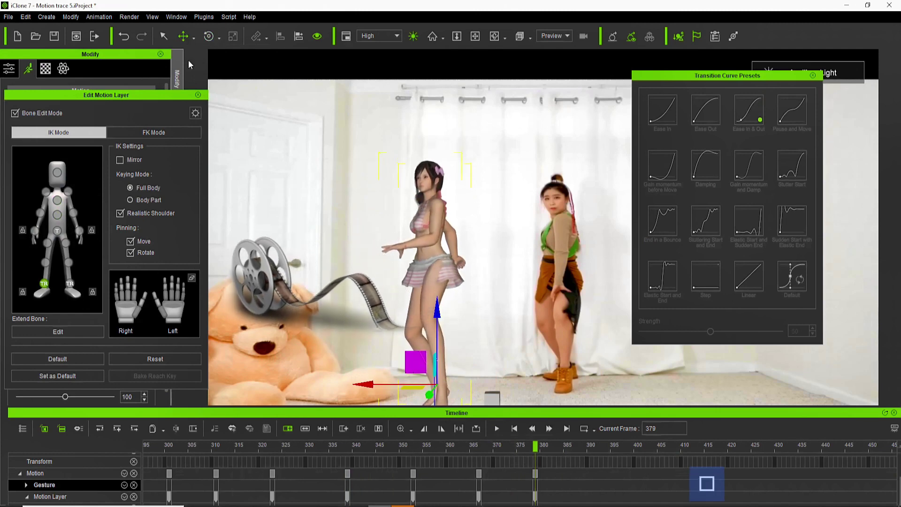
click(208, 36)
click(57, 231)
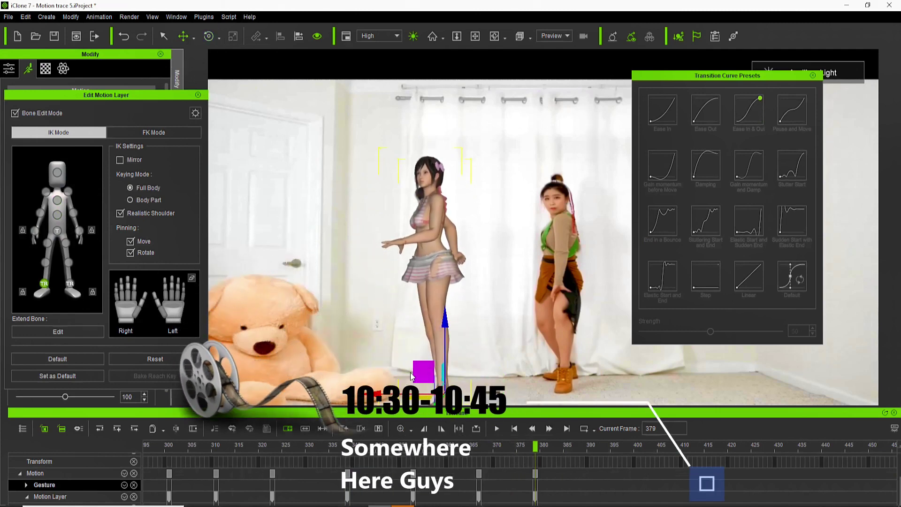
click(48, 242)
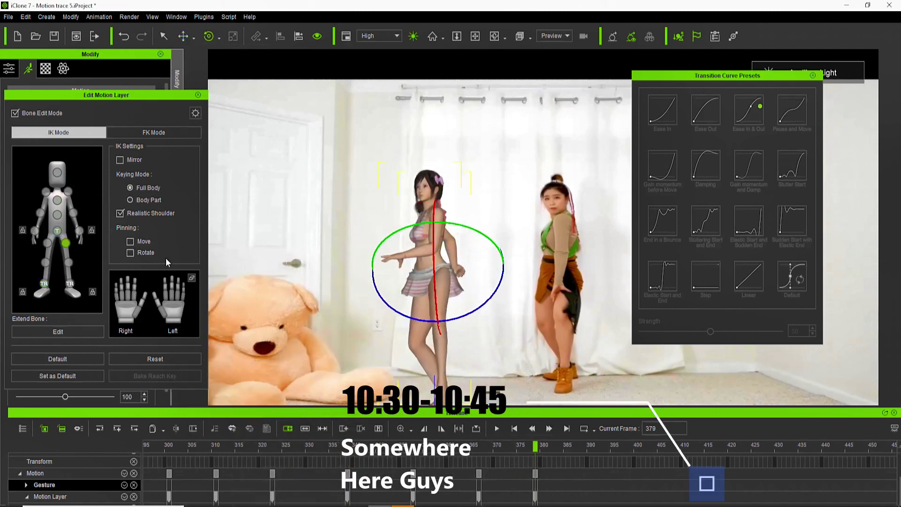
- Reposition the avatar's hands and rotate the head at frame 379 to follow the dancer's look direction
click(80, 231)
key(w)
drag(388, 241, 372, 268)
click(35, 230)
click(57, 172)
click(209, 36)
drag(413, 196, 448, 206)
- Lower the avatar's hips at frame 379 and adjust both hands beside the thighs
click(58, 230)
click(418, 278)
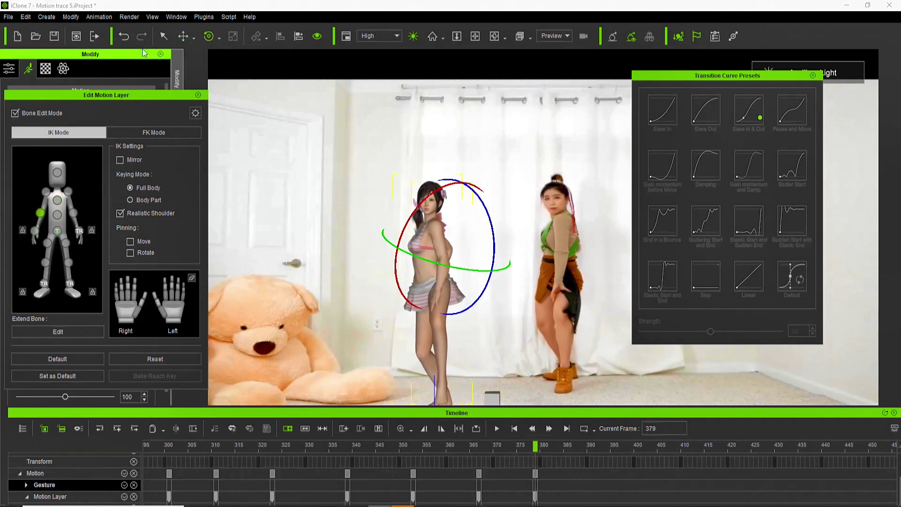
click(34, 230)
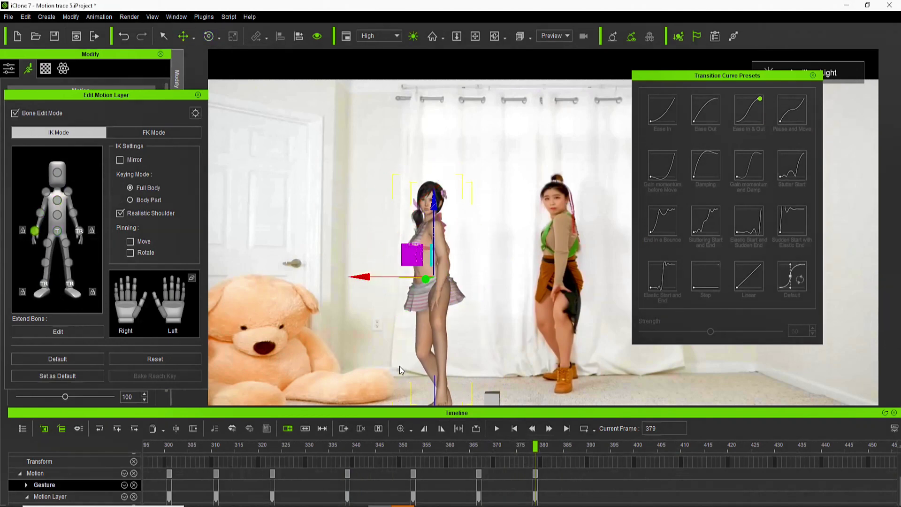
click(79, 230)
click(209, 37)
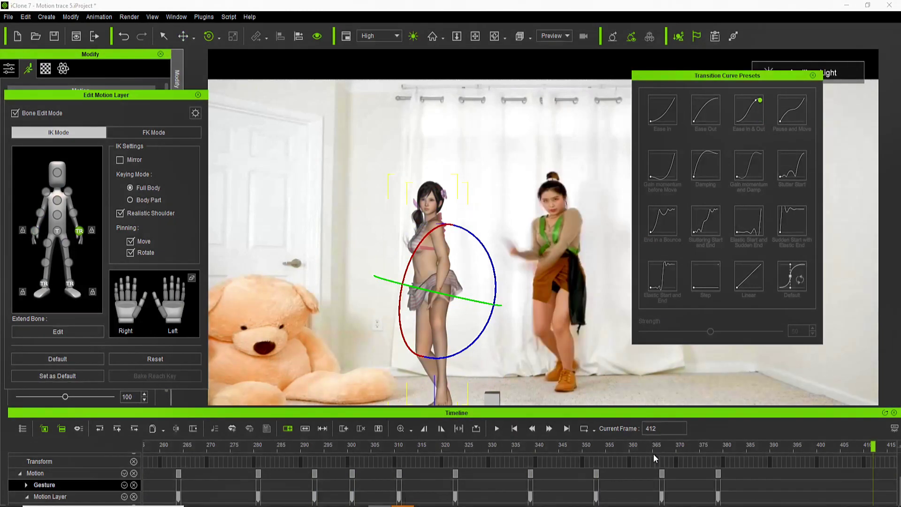
- Move to about frame 387 and adjust the avatar's hips and upper body to match the dancer's pose
drag(872, 445, 755, 445)
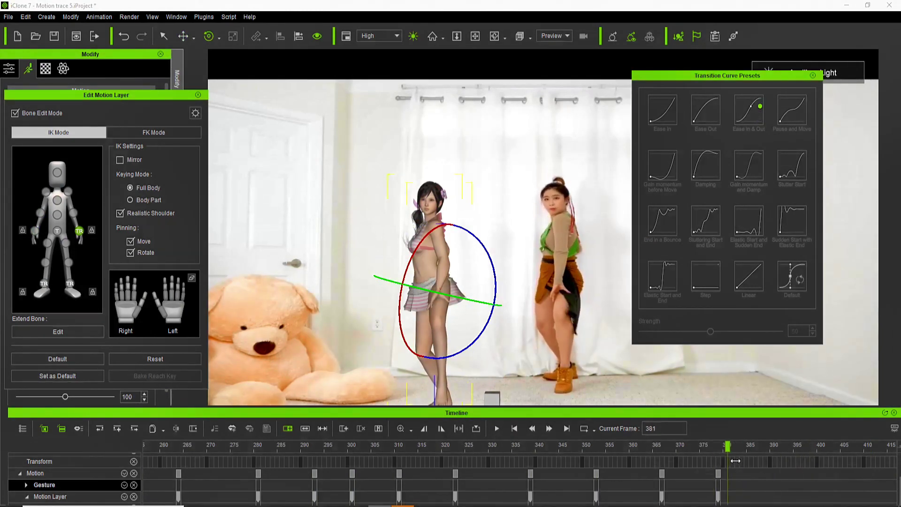
click(56, 230)
click(34, 230)
click(183, 36)
click(57, 230)
click(57, 199)
drag(410, 206, 413, 208)
- Move to frame 409 and rotate the avatar's waist and chest to match the dancer's torso
drag(754, 454, 858, 454)
click(56, 231)
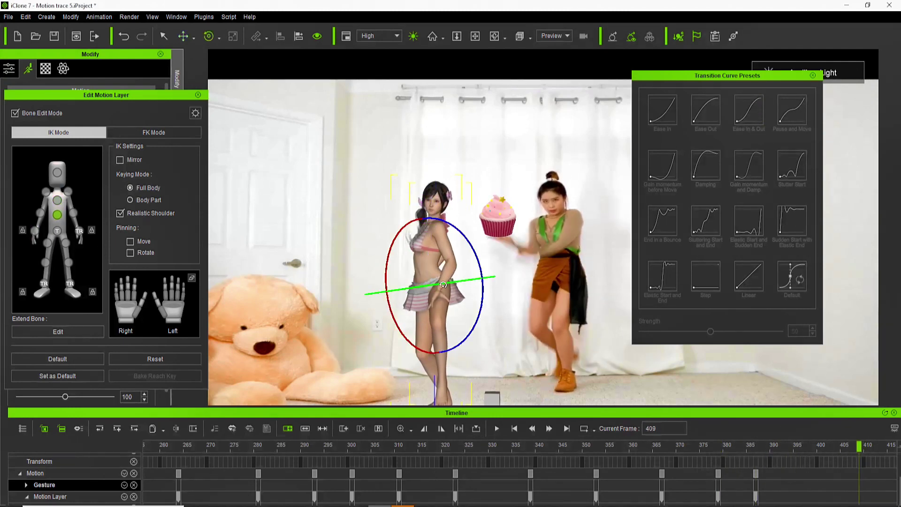
click(130, 241)
click(57, 200)
key(e)
drag(424, 218, 458, 220)
click(57, 172)
click(57, 214)
- Reposition the avatar's right foot and rotate the right thigh at frame 409 so the leg bends and the heel lifts
click(44, 283)
key(w)
mouse_move(422, 366)
mouse_down()
mouse_move(418, 336)
mouse_move(445, 328)
mouse_move(404, 352)
mouse_move(409, 364)
mouse_up()
click(47, 242)
key(e)
click(44, 283)
click(48, 243)
drag(425, 334, 437, 324)
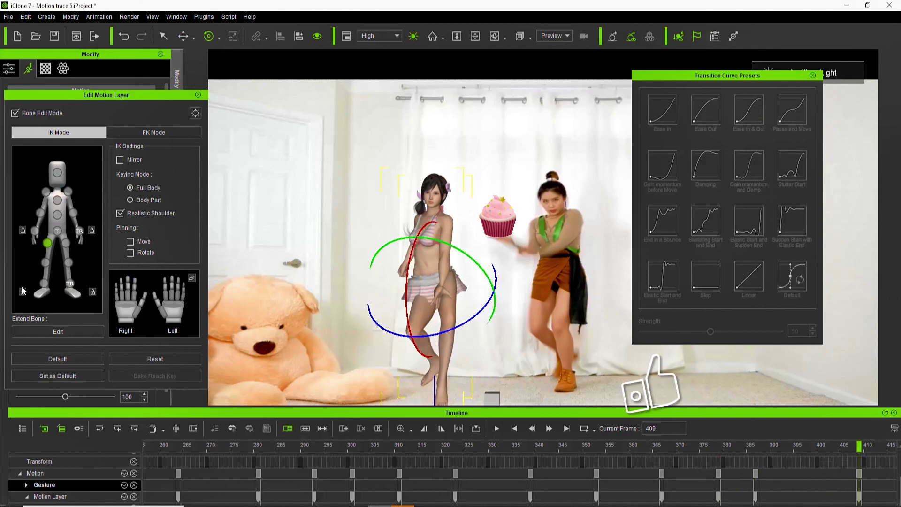
- Turn the avatar's chest to the front and bend the right arm outward at frame 409, comparing with the preceding frames
click(56, 200)
drag(425, 222, 395, 337)
click(46, 191)
click(35, 231)
click(39, 213)
drag(859, 448, 827, 455)
click(858, 445)
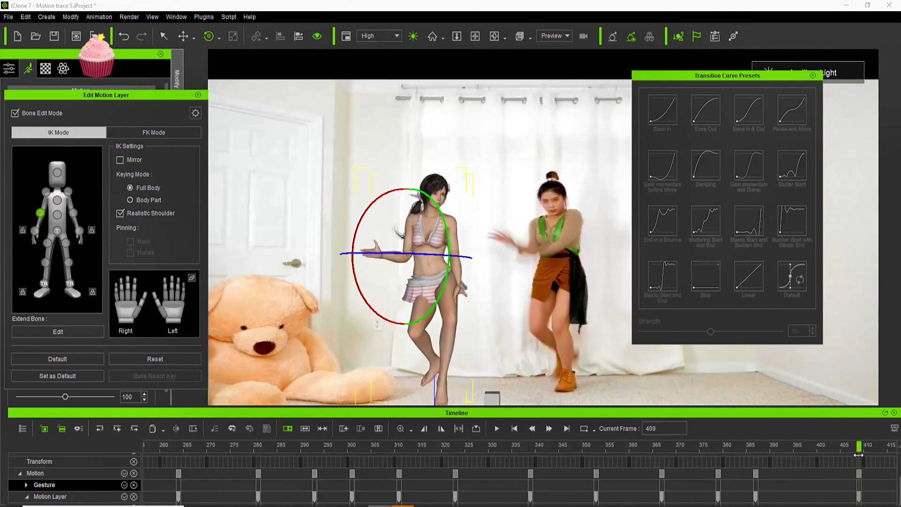
- Bring the avatar's left forearm across the waist and rotate the head at frame 409
click(463, 248)
click(418, 245)
drag(463, 248, 389, 237)
click(448, 230)
drag(448, 230, 430, 242)
click(73, 213)
click(57, 172)
drag(442, 202, 422, 201)
drag(494, 206, 495, 192)
- Move to frame 417 and lift the avatar's right foot behind the standing leg, bending the knee
drag(858, 445, 892, 445)
click(422, 473)
drag(423, 444, 460, 445)
click(44, 284)
drag(417, 332, 415, 311)
click(47, 243)
- Shift the avatar's hips at frame 417 and reposition the right hand closer to the body
click(56, 230)
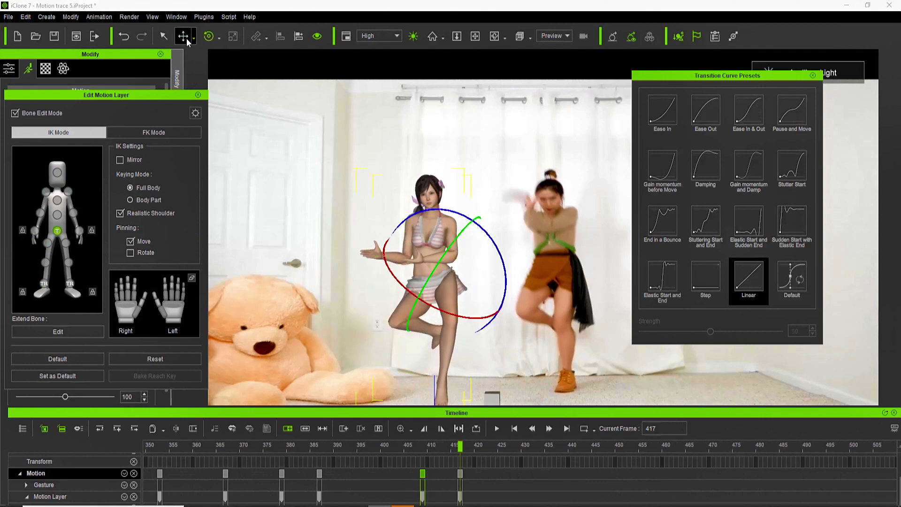
click(183, 37)
drag(445, 239, 445, 231)
mouse_move(460, 445)
mouse_down()
mouse_move(446, 446)
mouse_move(460, 445)
mouse_up()
drag(363, 238, 398, 202)
key(ctrl+z)
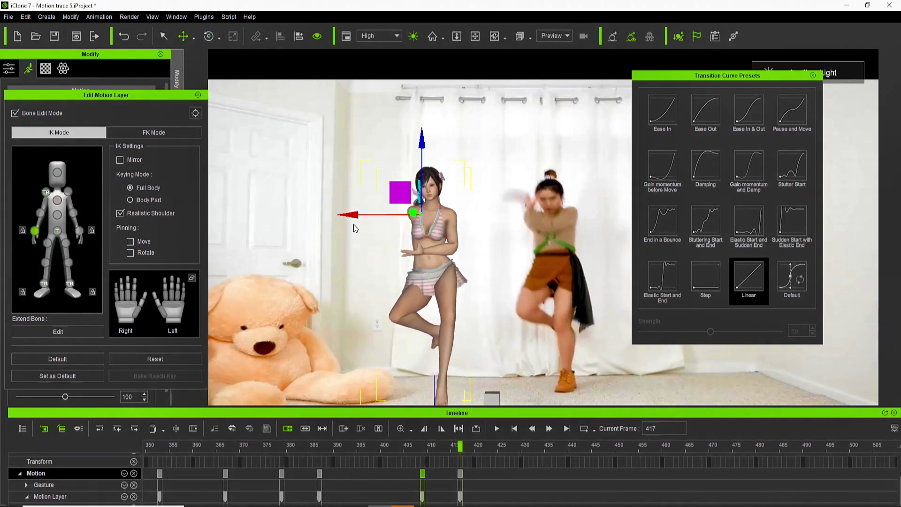
- Adjust the depth of the avatar's raised right foot and shift the hips at frame 417
alt+right_drag(339, 317, 485, 311)
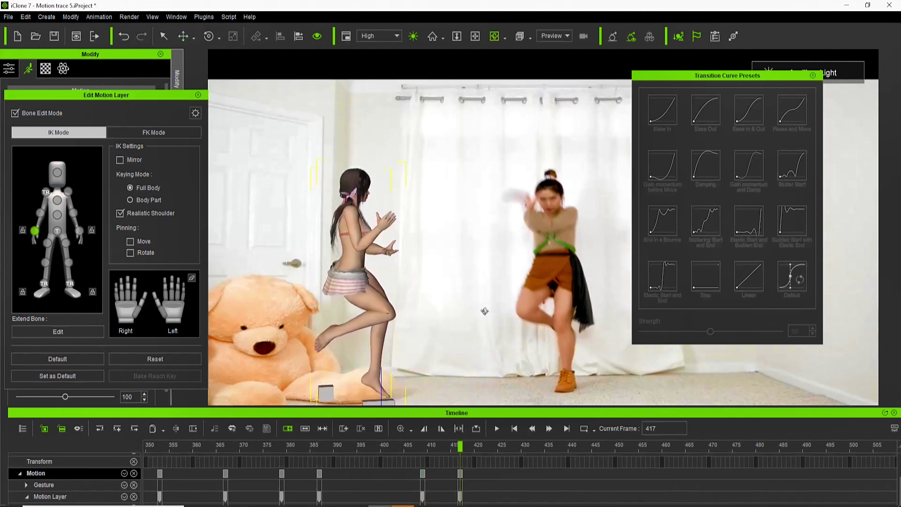
click(43, 284)
drag(389, 329, 391, 308)
click(57, 231)
click(183, 36)
drag(402, 264, 408, 264)
drag(333, 192, 332, 187)
- Move the avatar's right hand forward and up at frame 417, and pin the left shoulder's move and rotation
click(34, 230)
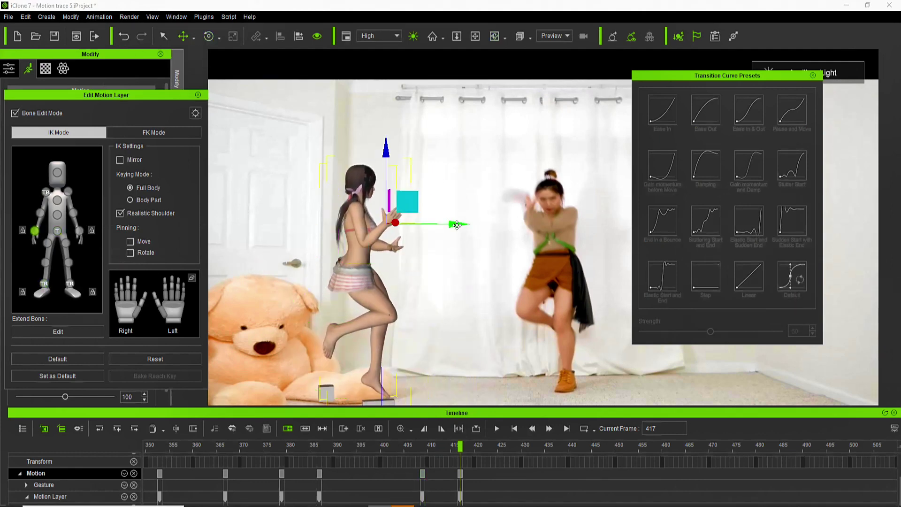
drag(456, 226, 487, 225)
drag(438, 201, 441, 189)
click(80, 231)
click(69, 191)
click(130, 241)
click(129, 253)
click(80, 230)
- Undo the latest hand adjustments at frame 417
key(ctrl+z)
drag(348, 367, 420, 203)
key(x)
key(ctrl+z)
key(ctrl+z)
key(ctrl+z)
key(ctrl+z)
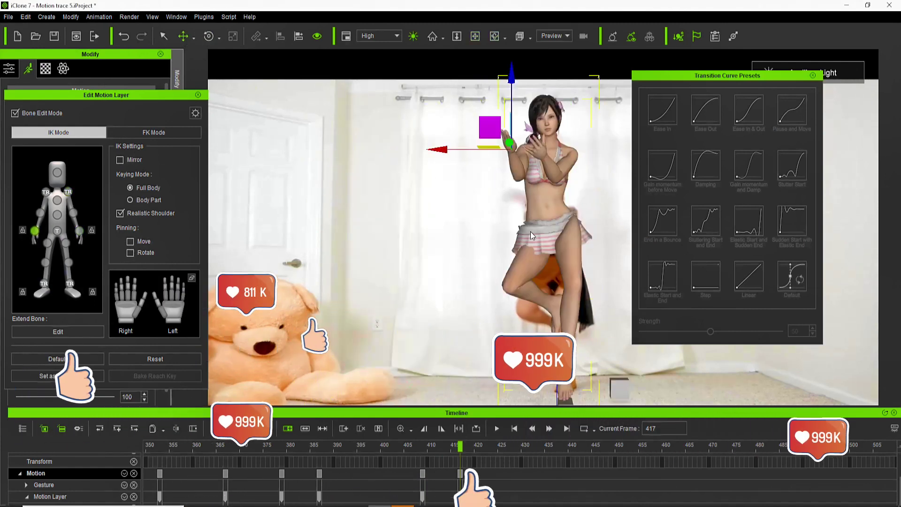
key(ctrl+z)
key(ctrl+z)
key(ctrl+z)
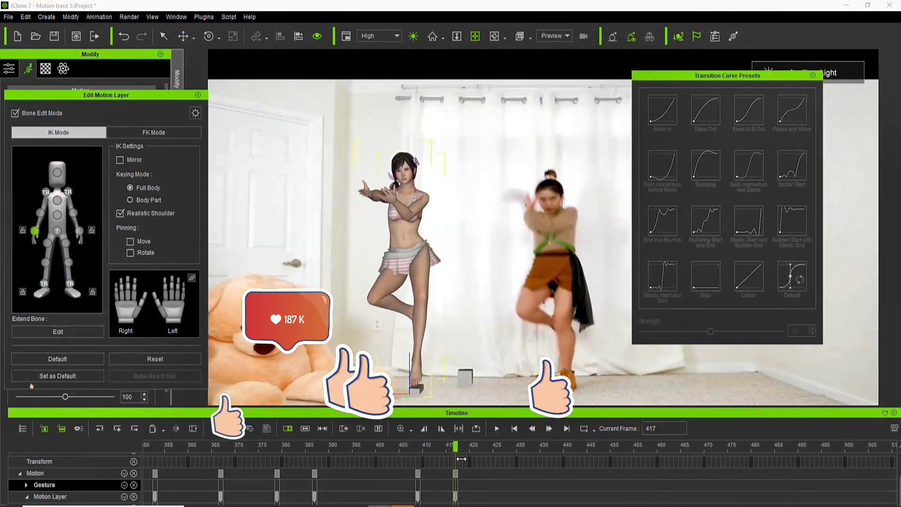
- Move and rotate the avatar's left foot at frame 417 so it stands on the floor, after checking frame 429
drag(489, 459, 513, 459)
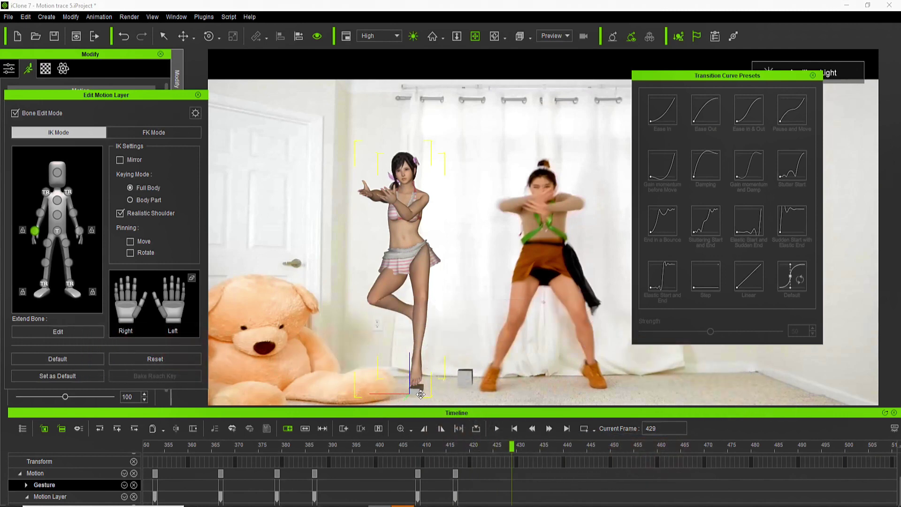
drag(511, 446, 455, 459)
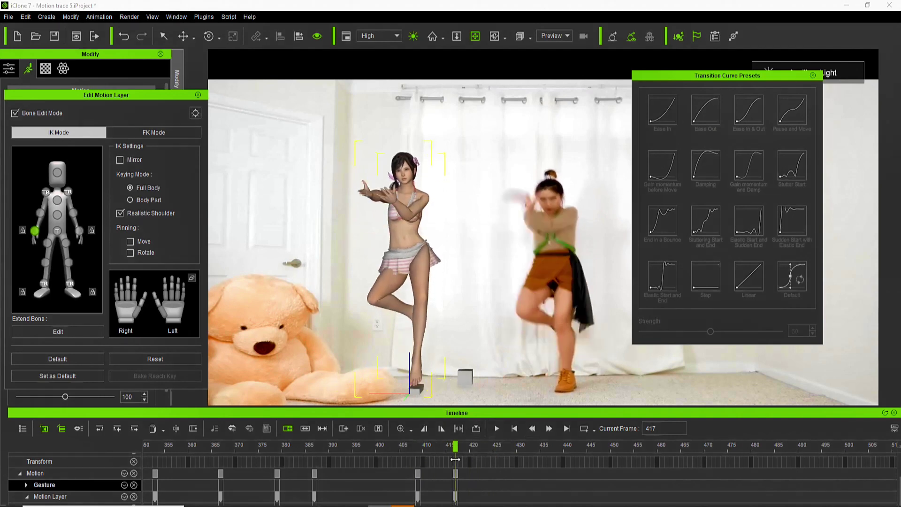
click(70, 284)
drag(419, 285, 419, 299)
click(208, 36)
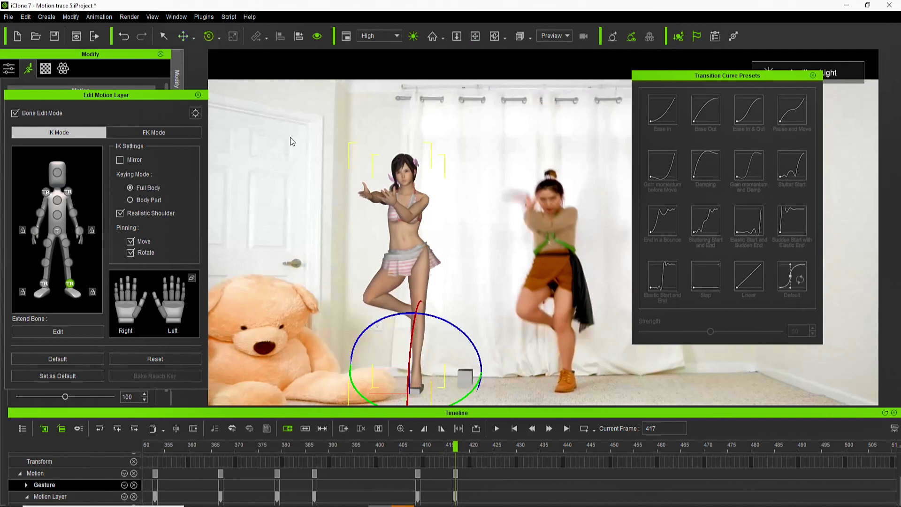
drag(415, 356, 414, 337)
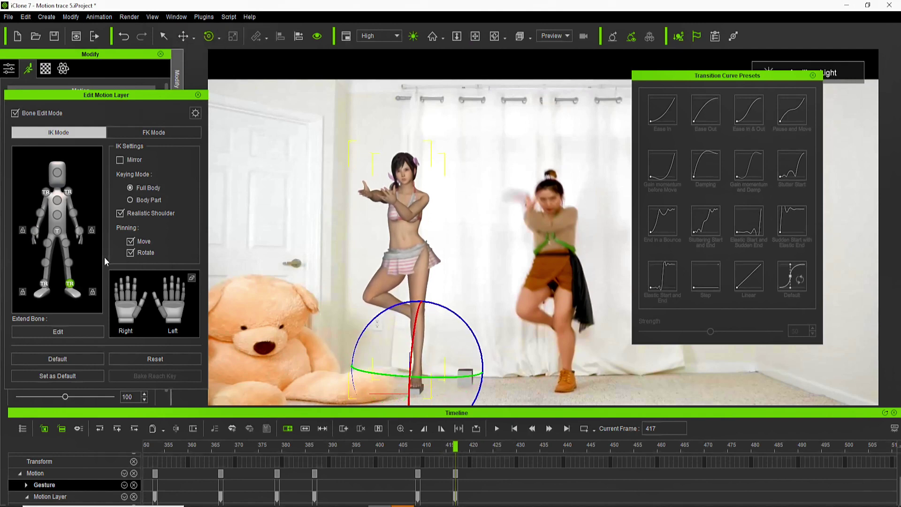
click(184, 37)
drag(418, 301, 418, 304)
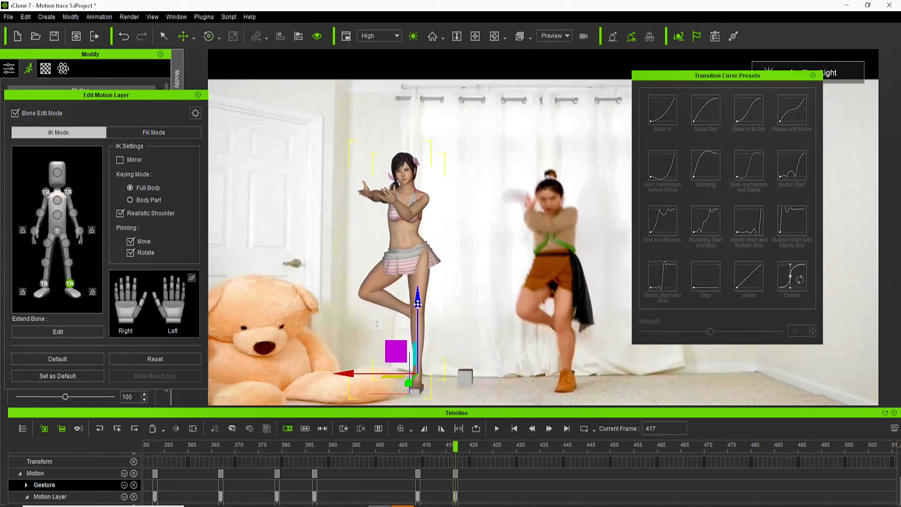
- Release the move and rotation pins on both shoulders and lower the avatar's hips at frame 417
click(57, 233)
click(130, 252)
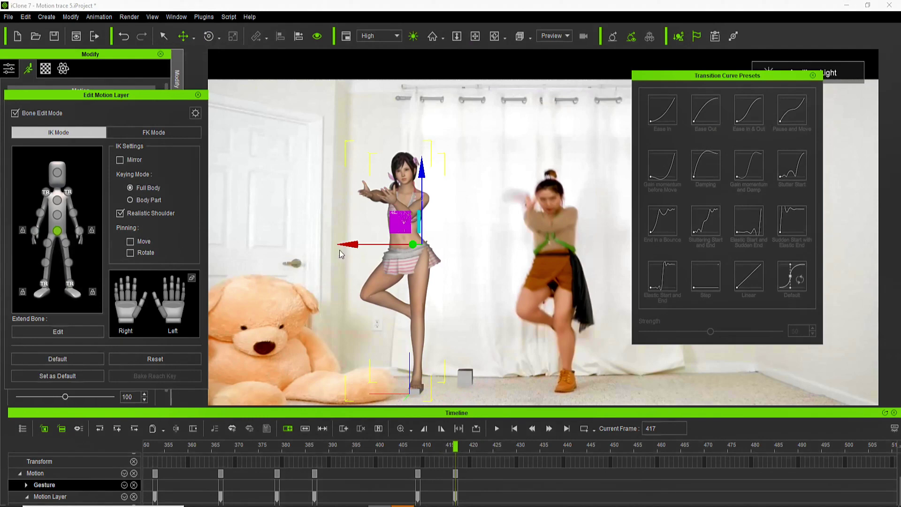
drag(422, 176, 418, 176)
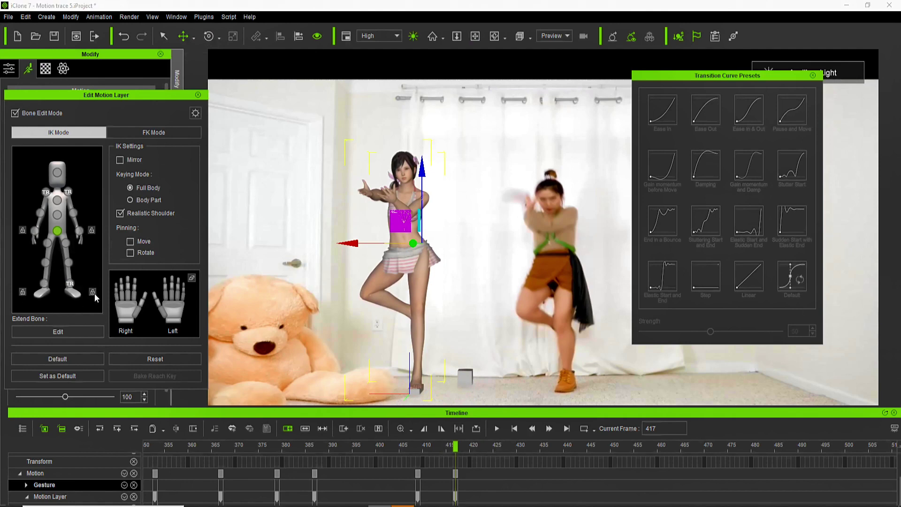
click(46, 194)
click(130, 241)
click(130, 253)
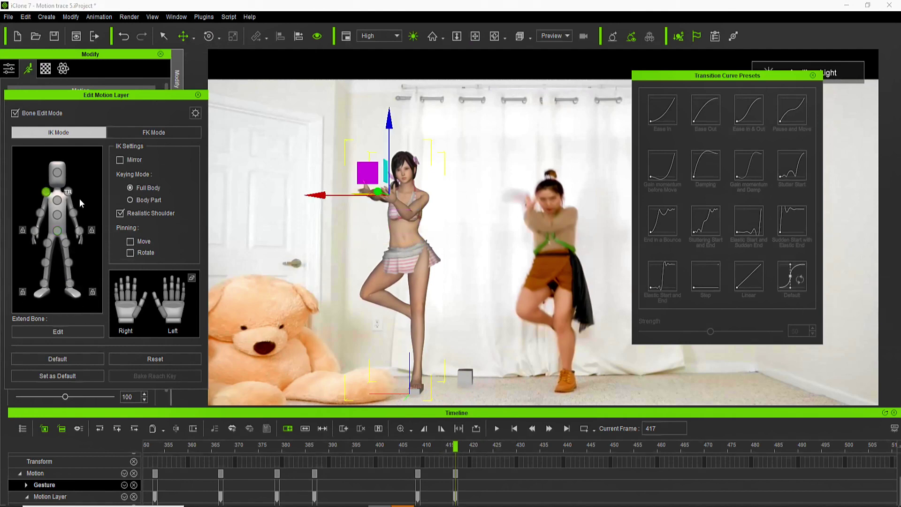
click(68, 192)
click(57, 230)
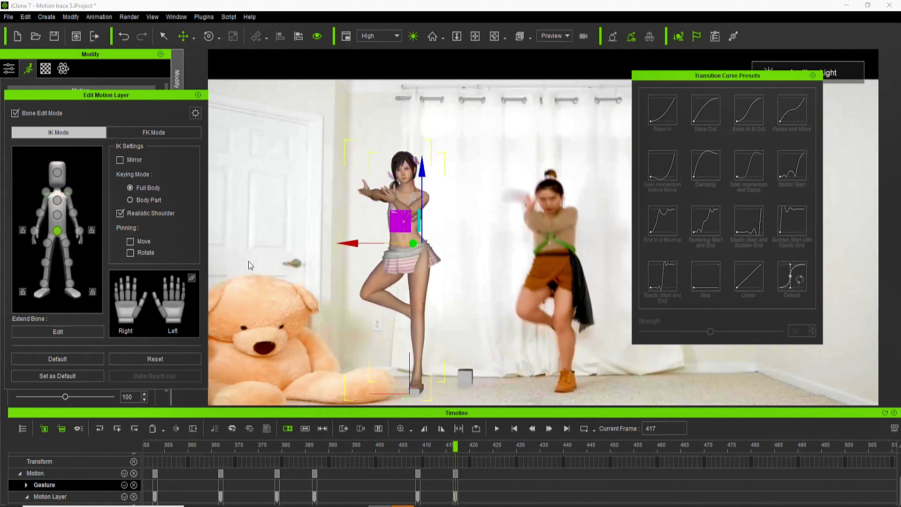
drag(423, 226, 416, 239)
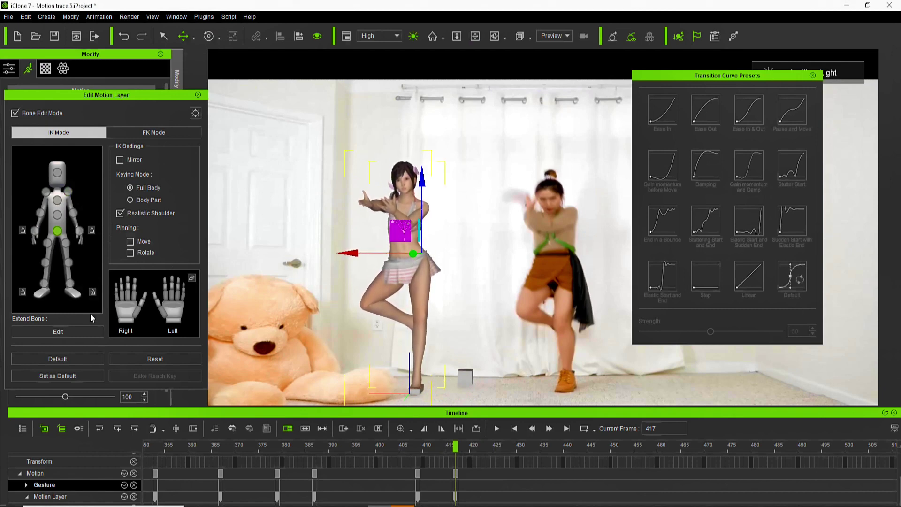
- Rotate the avatar's right thigh at frame 417 to bring the raised knee inward
click(47, 244)
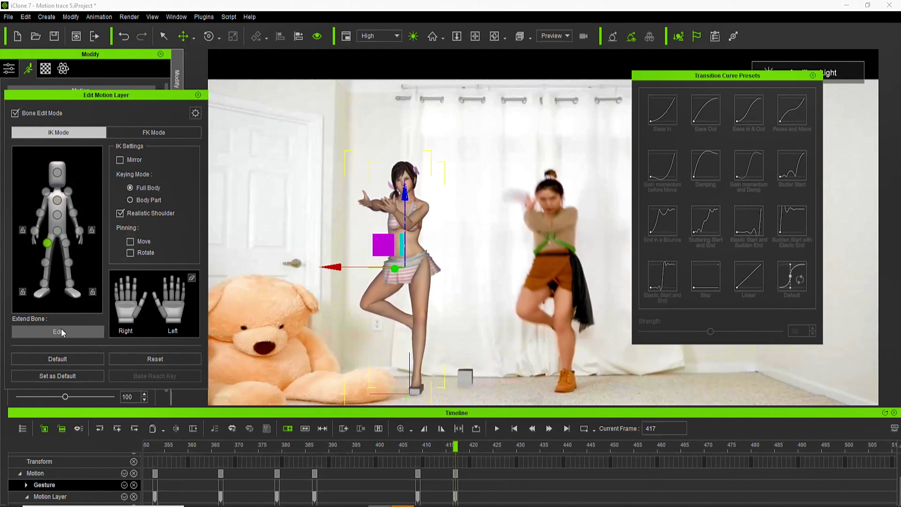
key(e)
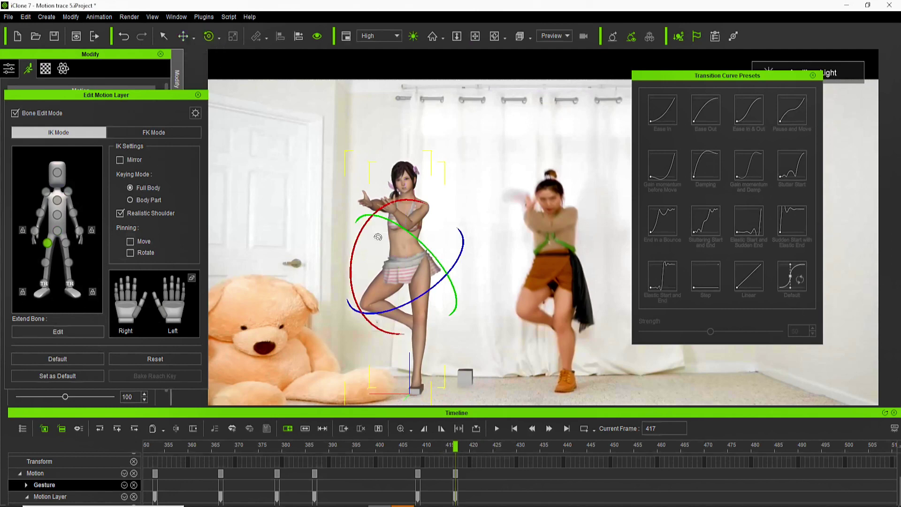
drag(381, 284, 405, 312)
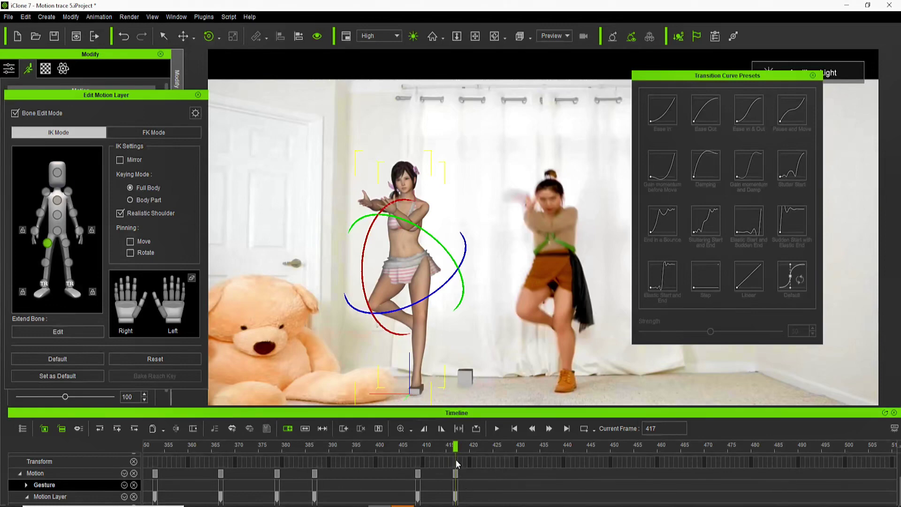
- Move to frame 429, reset the avatar's pose and rotate the chest slightly
drag(458, 449, 512, 466)
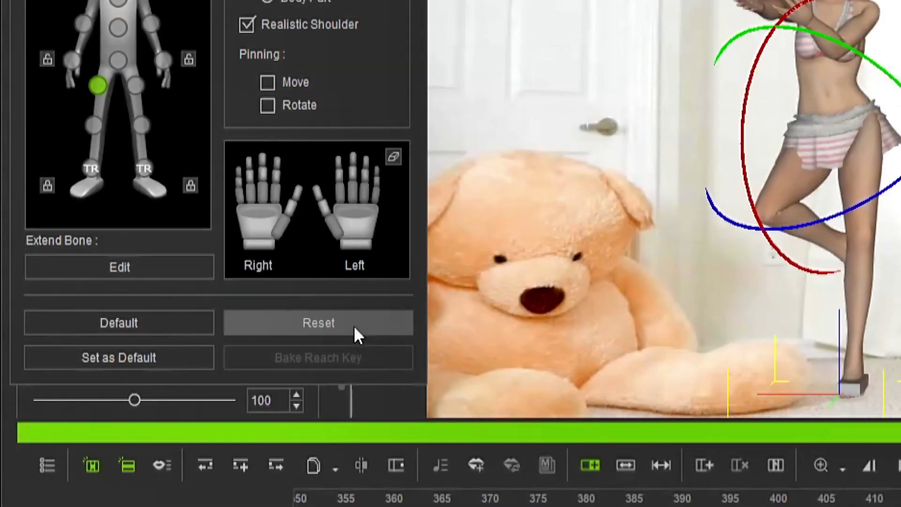
click(354, 325)
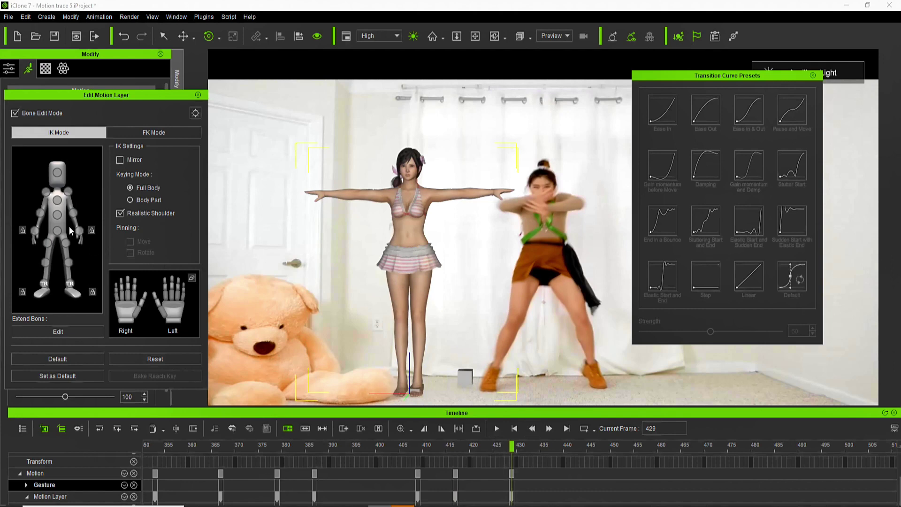
click(56, 201)
drag(404, 222, 399, 299)
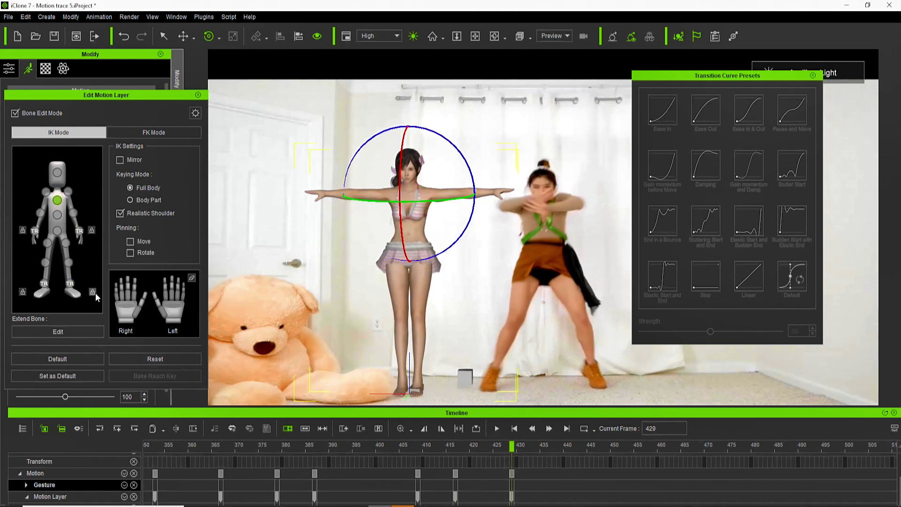
- Spread both of the avatar's legs symmetrically at frame 429 using Mirror
click(67, 240)
drag(460, 302, 476, 299)
click(70, 283)
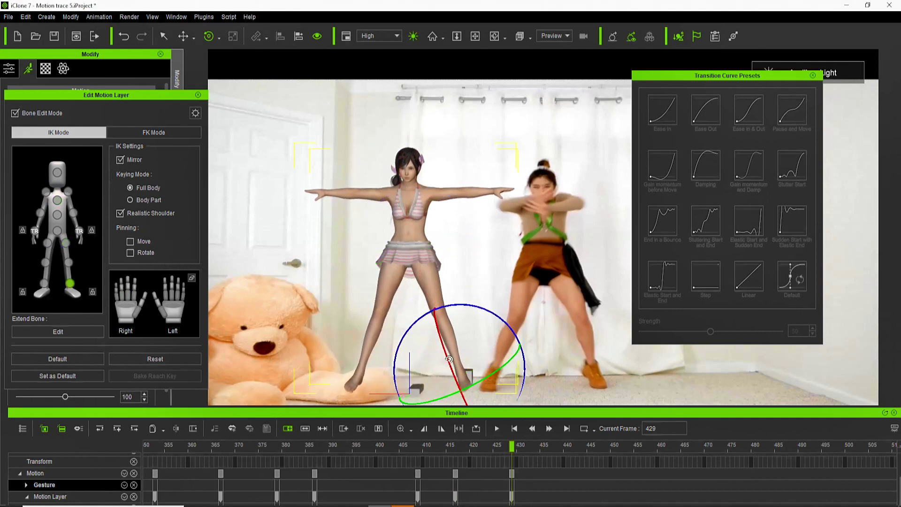
- Adjust the shoulders and head at frame 429 and fold the mirrored forearms in front of the chest
click(46, 192)
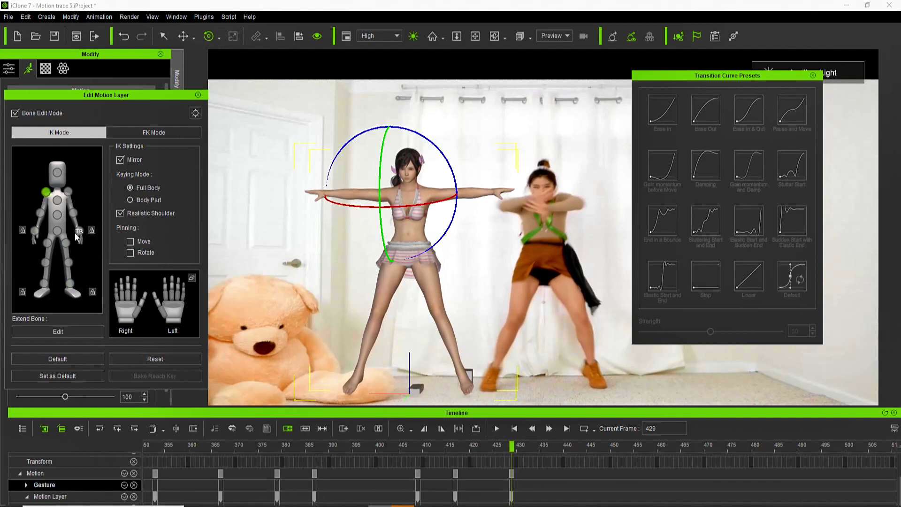
mouse_move(354, 209)
mouse_down()
mouse_move(371, 212)
mouse_move(359, 205)
mouse_up()
click(57, 172)
drag(401, 178, 402, 179)
scroll(401, 217, up, 3)
key(x)
scroll(368, 214, up, 2)
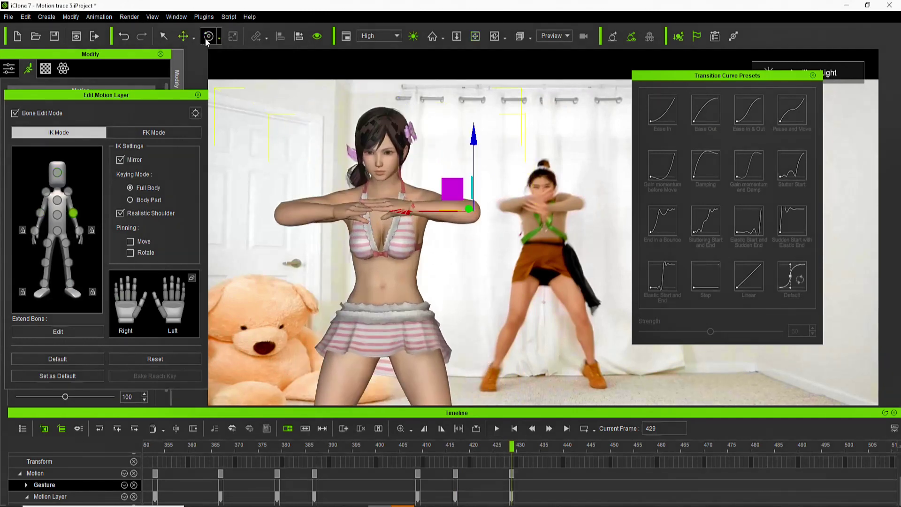
click(207, 36)
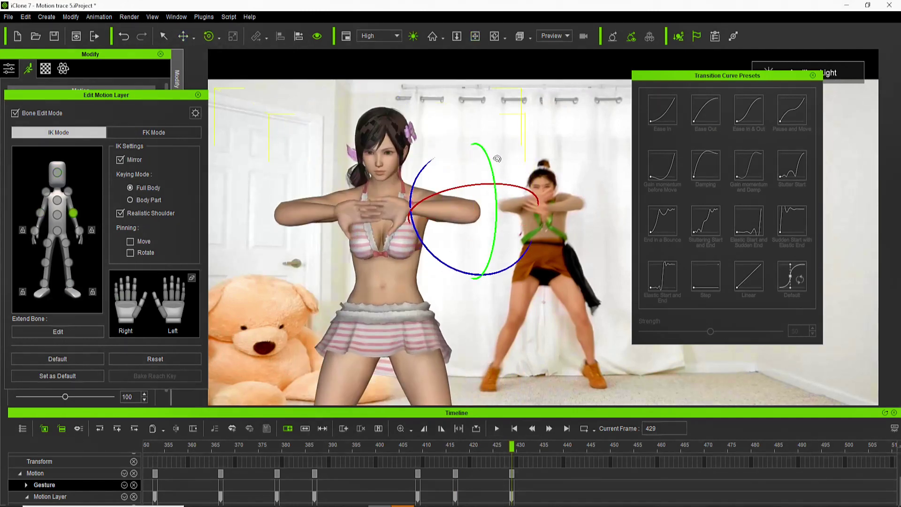
- Reposition the avatar's left and right hands at frame 429 so one overlaps above the other at the chest
click(184, 37)
click(79, 230)
drag(407, 138, 404, 155)
click(35, 230)
drag(320, 196, 333, 187)
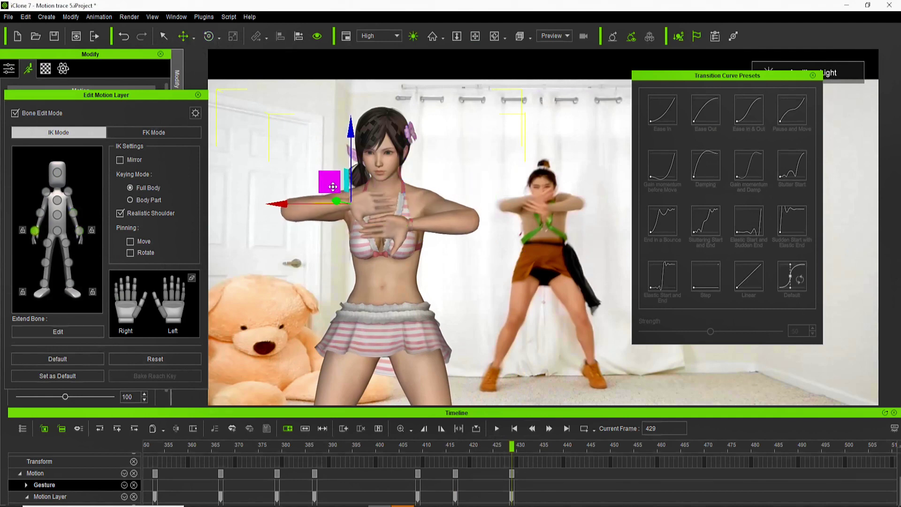
- Lower the avatar's hips slightly at frame 429 and rotate both feet outward
scroll(363, 233, down, 5)
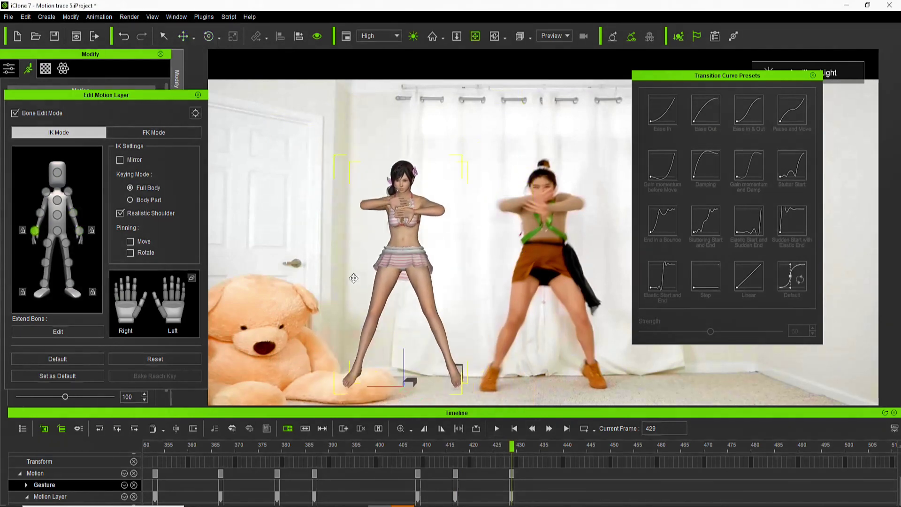
drag(354, 278, 264, 291)
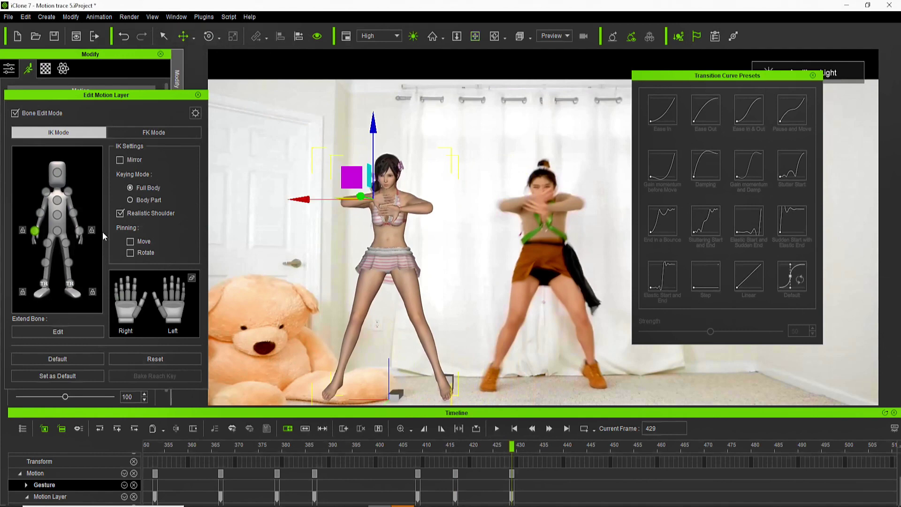
click(57, 231)
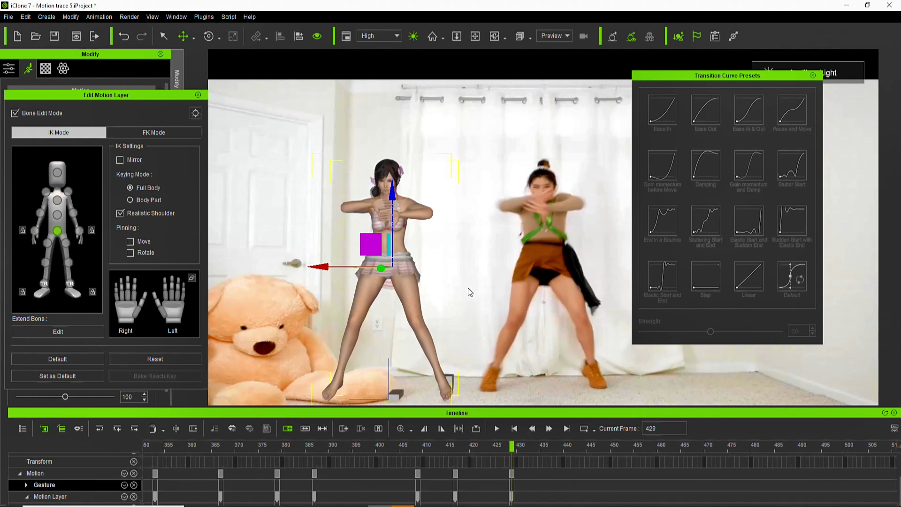
click(71, 288)
click(208, 36)
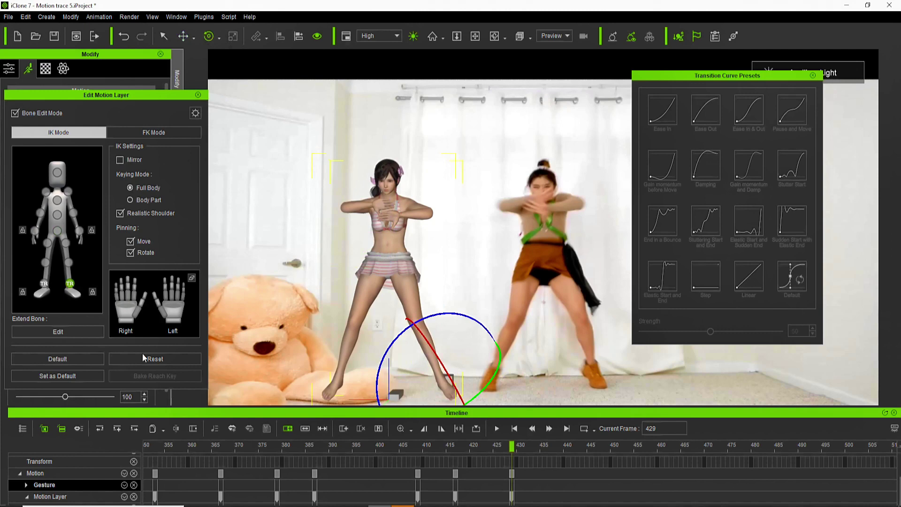
click(46, 283)
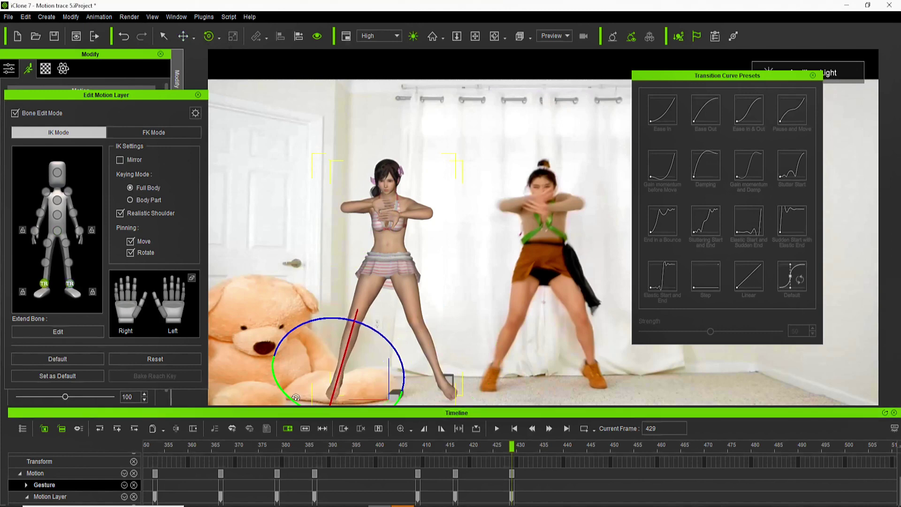
- Move to frame 445 and lower the avatar's hips to match the dancer's wide squat
drag(515, 446, 586, 460)
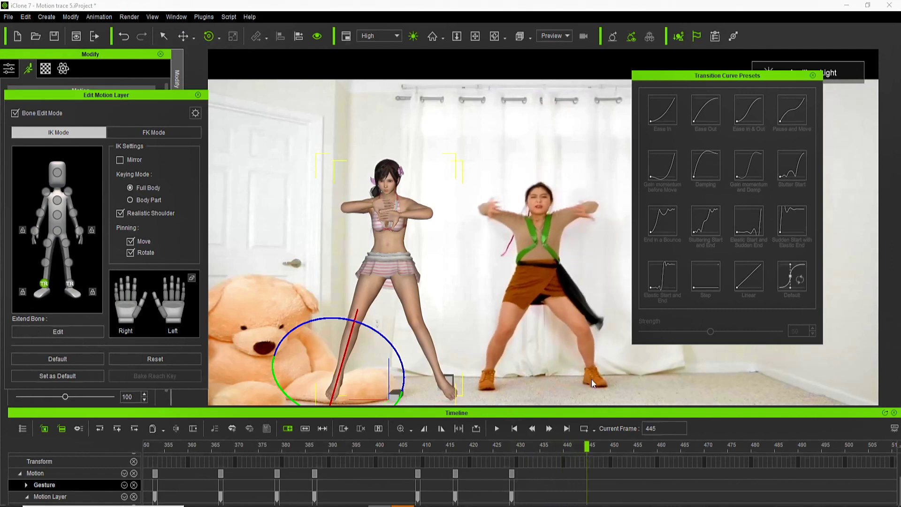
click(92, 291)
click(58, 230)
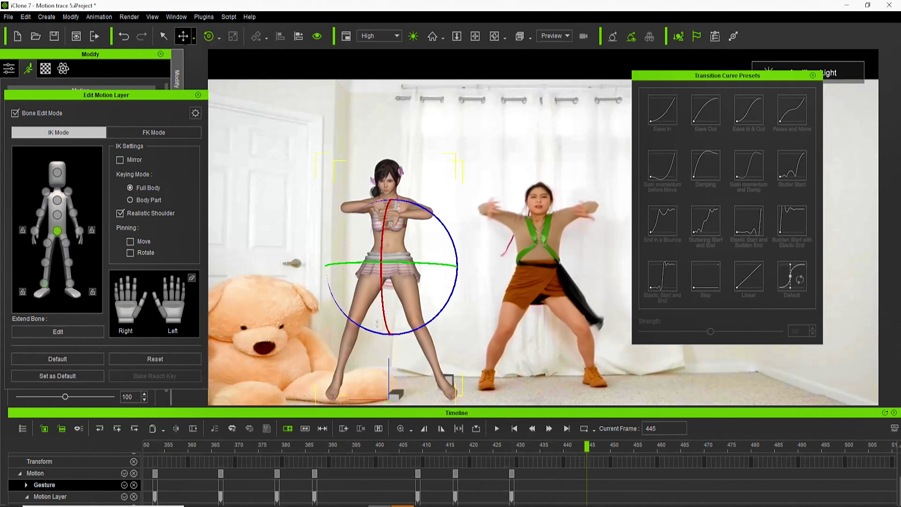
click(183, 36)
drag(390, 193, 398, 211)
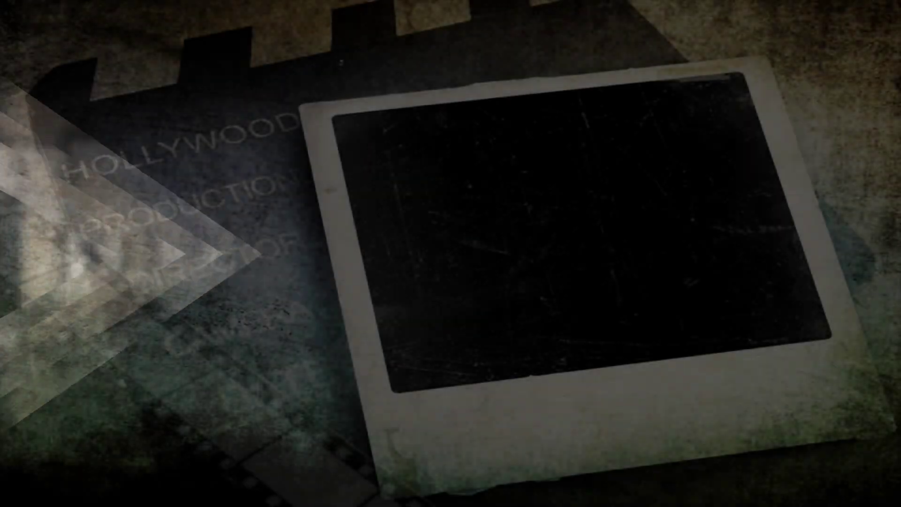